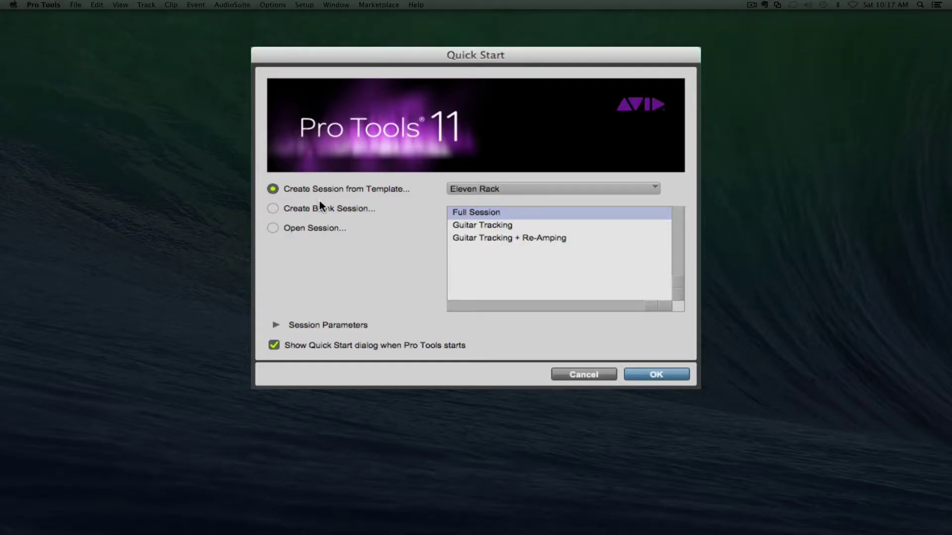
# Step: Start a blank session and save it to the Desktop as 'Headphone Tutorial'
pyautogui.click(319, 208)
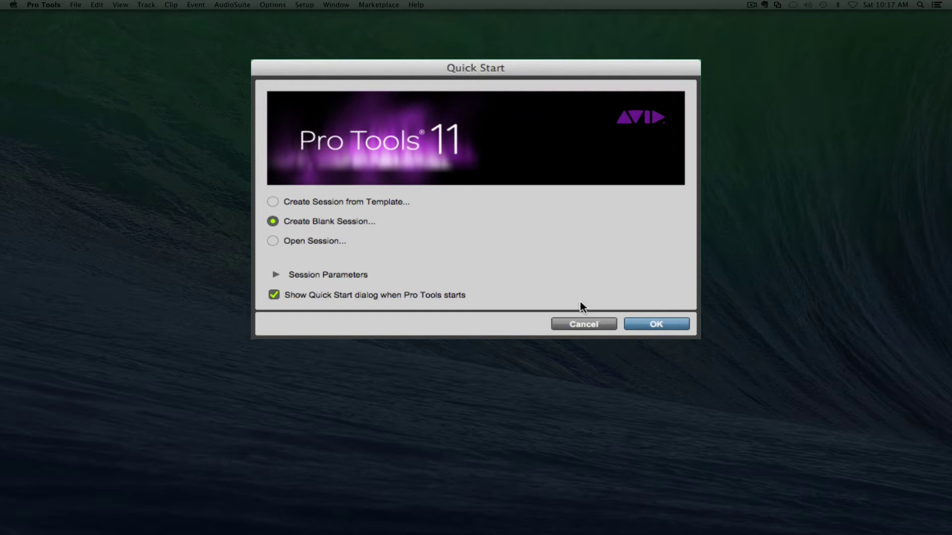
pyautogui.click(665, 323)
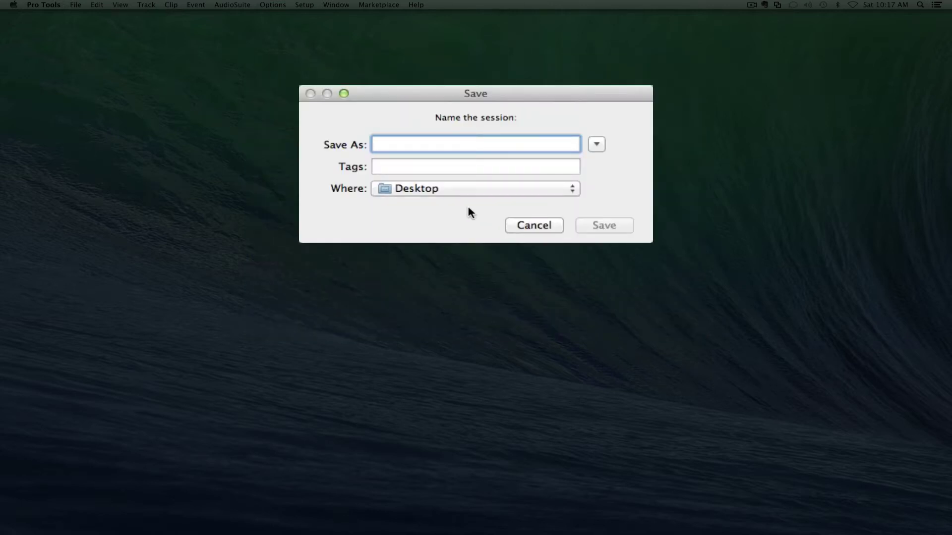
pyautogui.write('Headphone ')
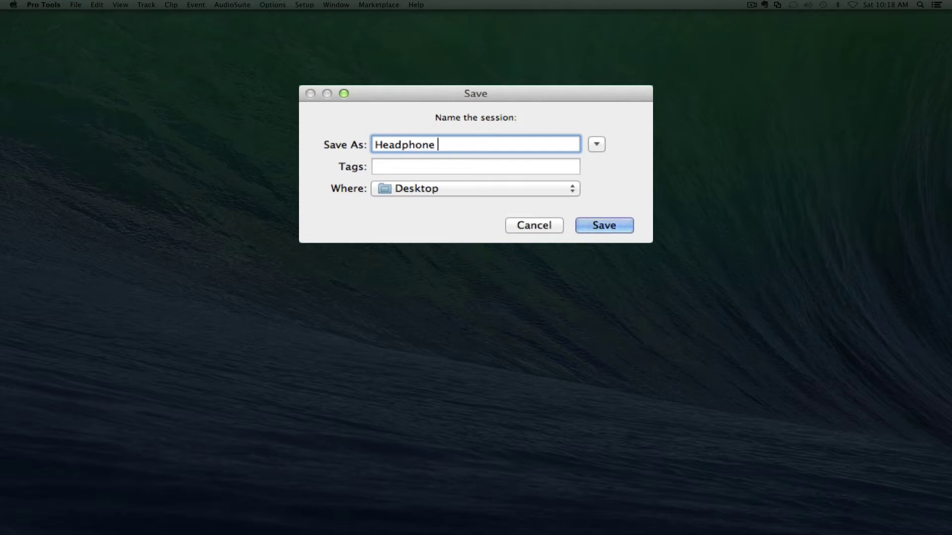
pyautogui.write('Tutorial')
pyautogui.press('Return')
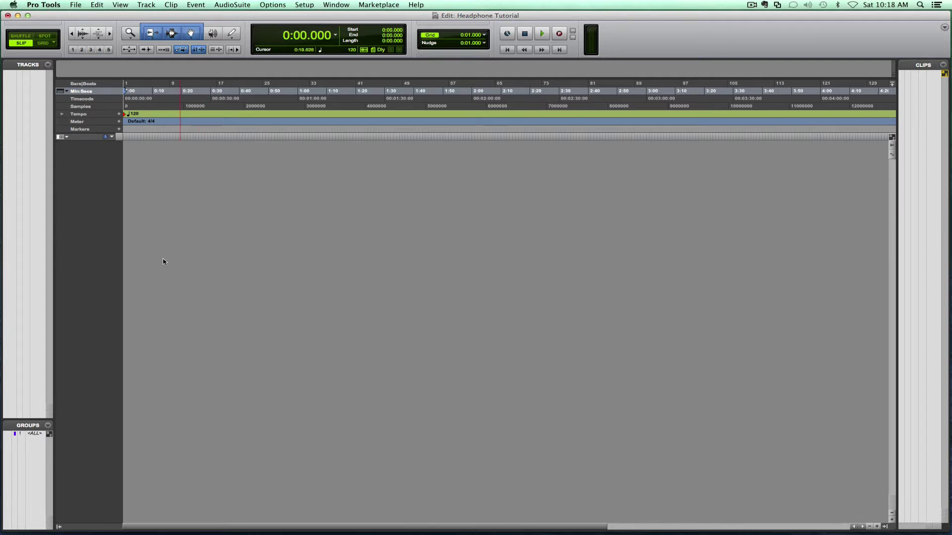
# Step: In the New Tracks dialog, request 5 mono audio tracks and 2 stereo aux inputs
pyautogui.press('super+shift+n')
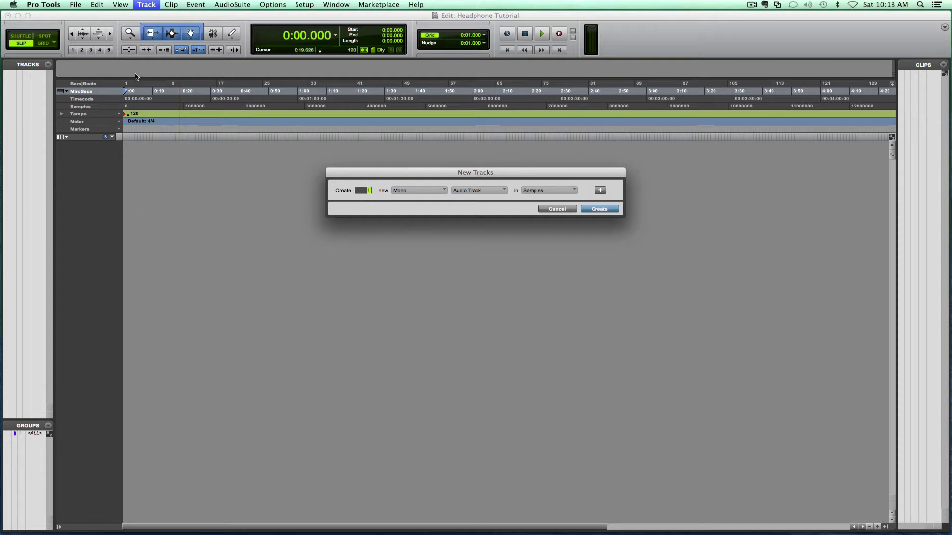
pyautogui.press('Escape')
pyautogui.click(147, 5)
pyautogui.press('super+shift+n')
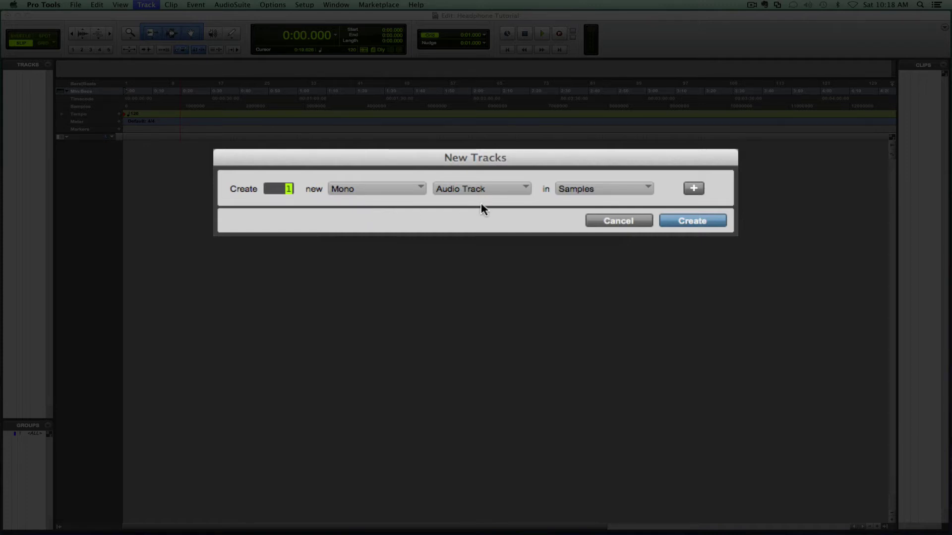
pyautogui.write('5')
pyautogui.click(696, 192)
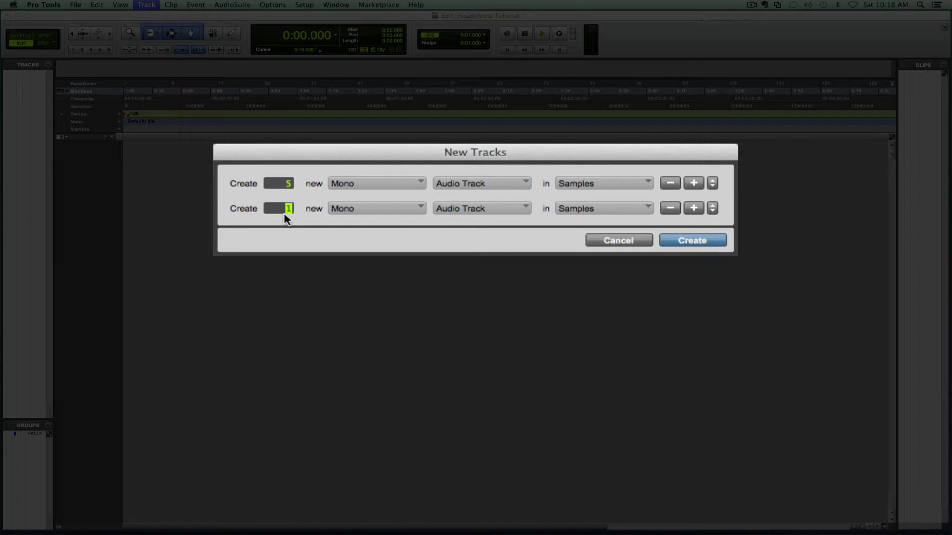
pyautogui.write('2')
pyautogui.click(343, 209)
pyautogui.click(412, 216)
pyautogui.click(454, 212)
pyautogui.click(468, 210)
# Step: Add a row for 1 stereo Master Fader and create all the tracks
pyautogui.click(694, 208)
pyautogui.click(414, 219)
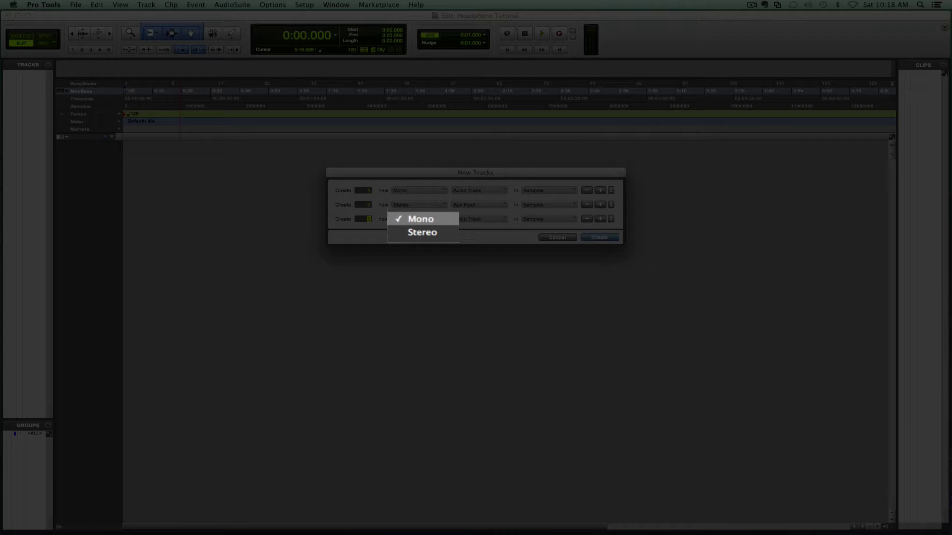
pyautogui.click(410, 229)
pyautogui.click(478, 219)
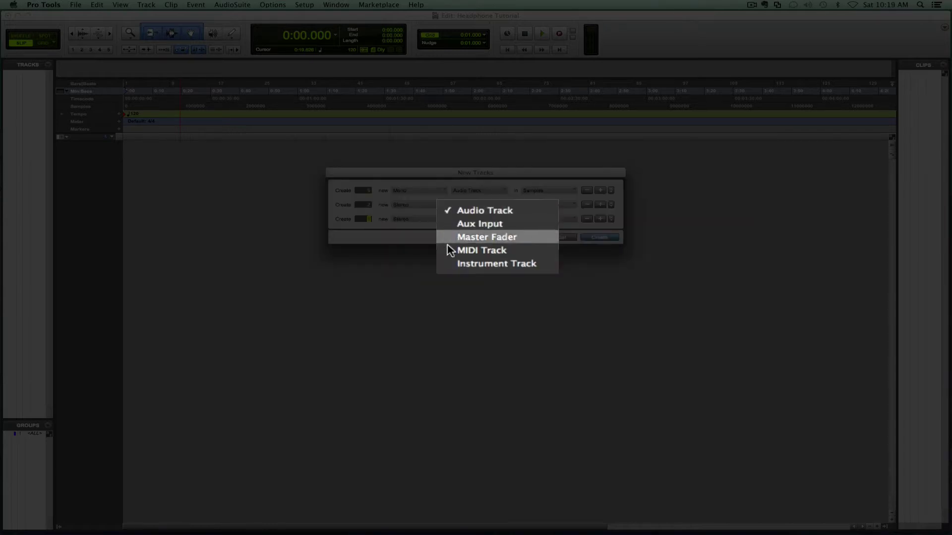
pyautogui.click(490, 238)
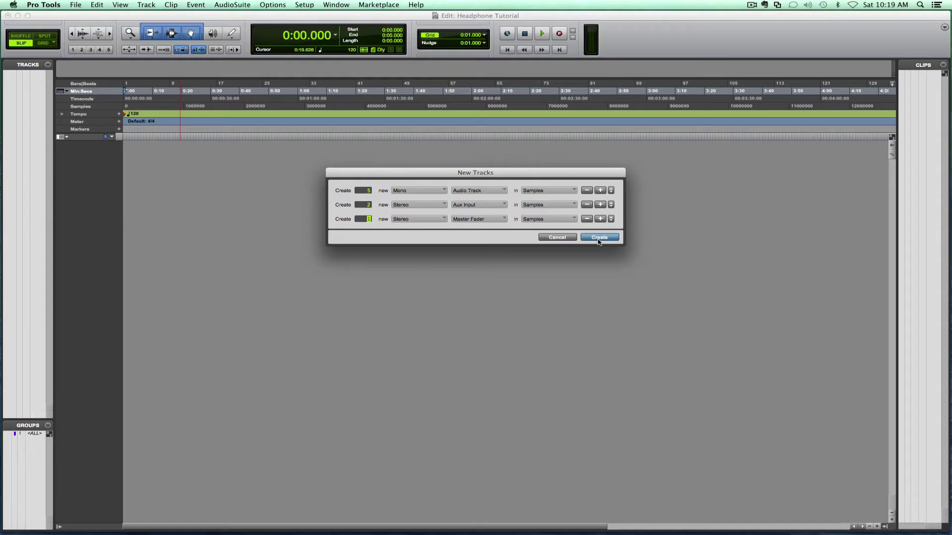
pyautogui.click(691, 260)
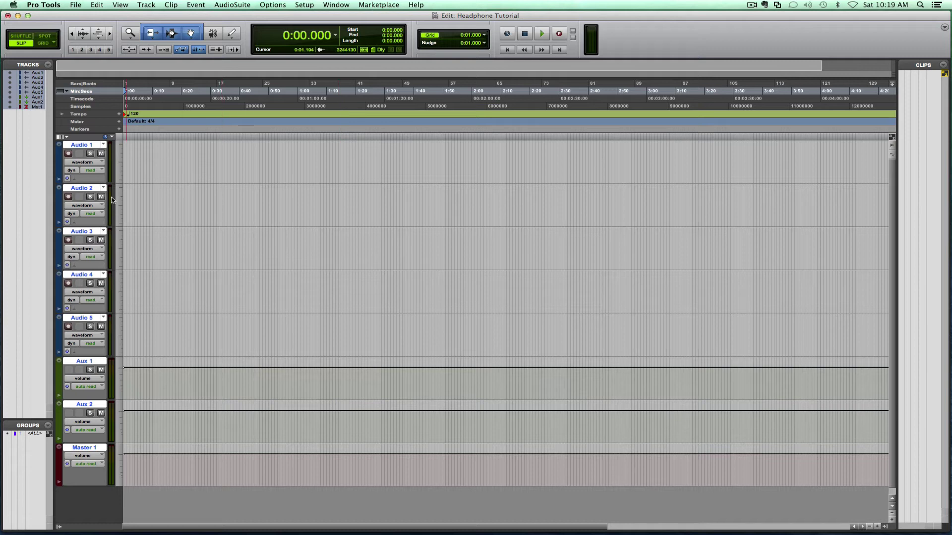
# Step: Create a Click track from the Track menu and bring up the Mix window
pyautogui.click(147, 4)
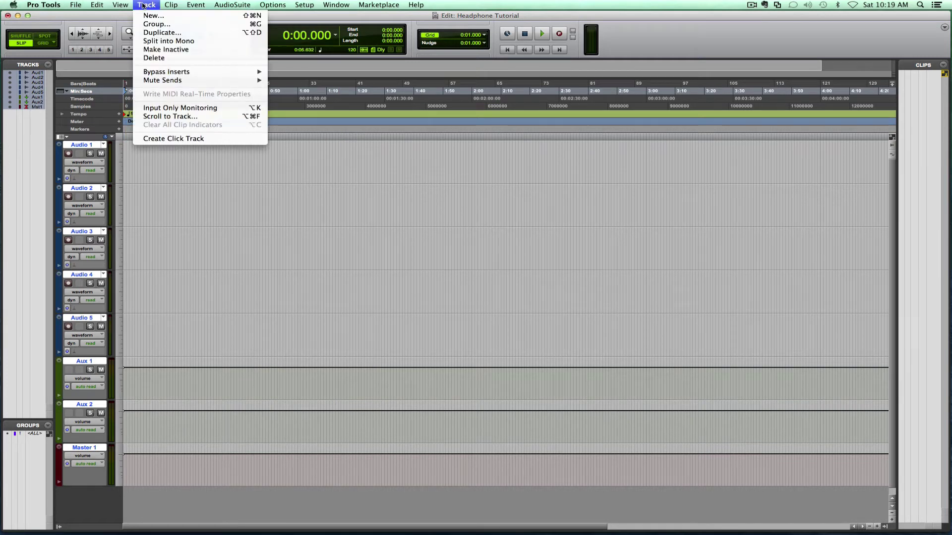
pyautogui.click(166, 142)
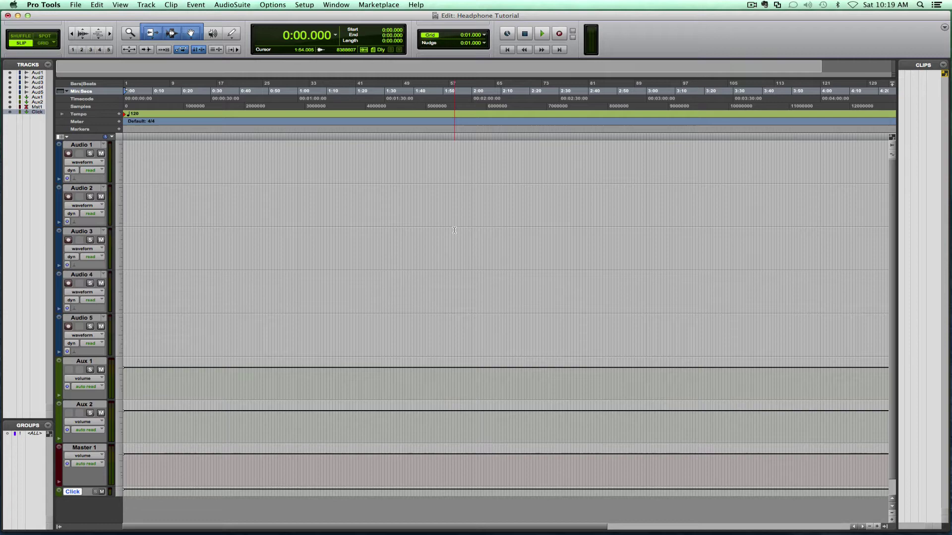
pyautogui.click(336, 5)
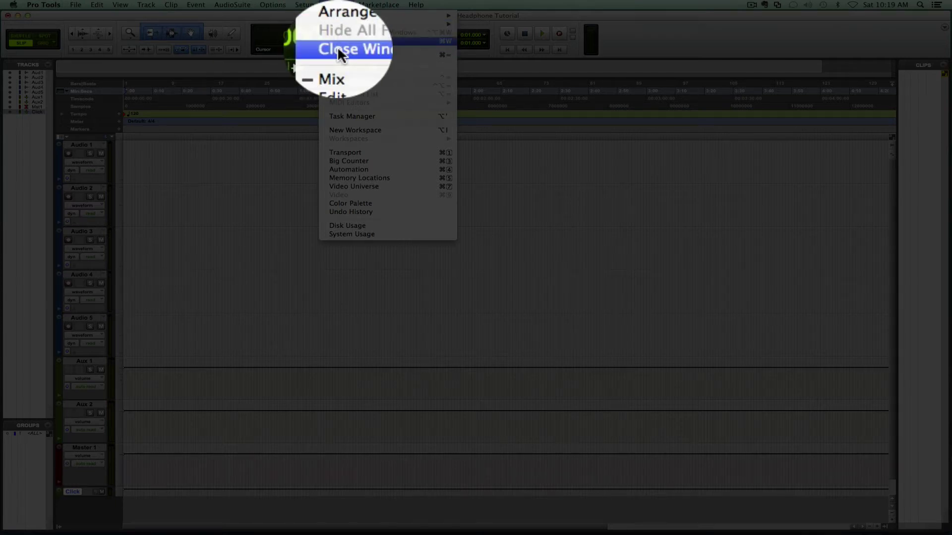
pyautogui.click(442, 55)
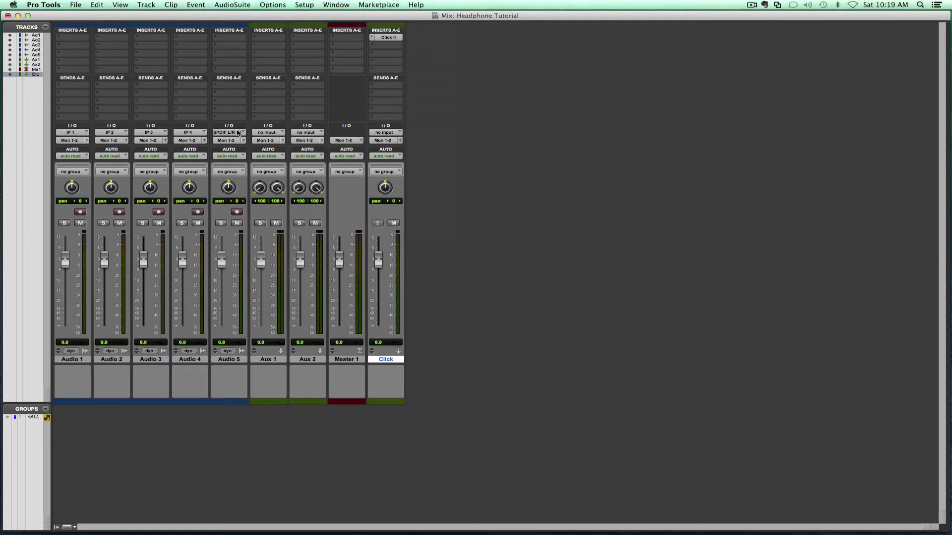
# Step: Rename the first two audio tracks Kick and Snare
pyautogui.doubleClick(71, 360)
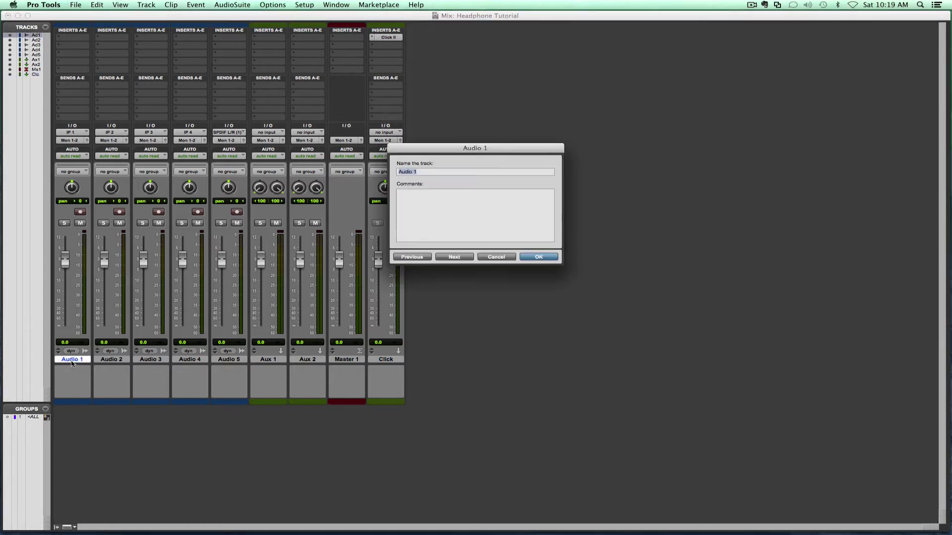
pyautogui.write('Kick')
pyautogui.click(528, 258)
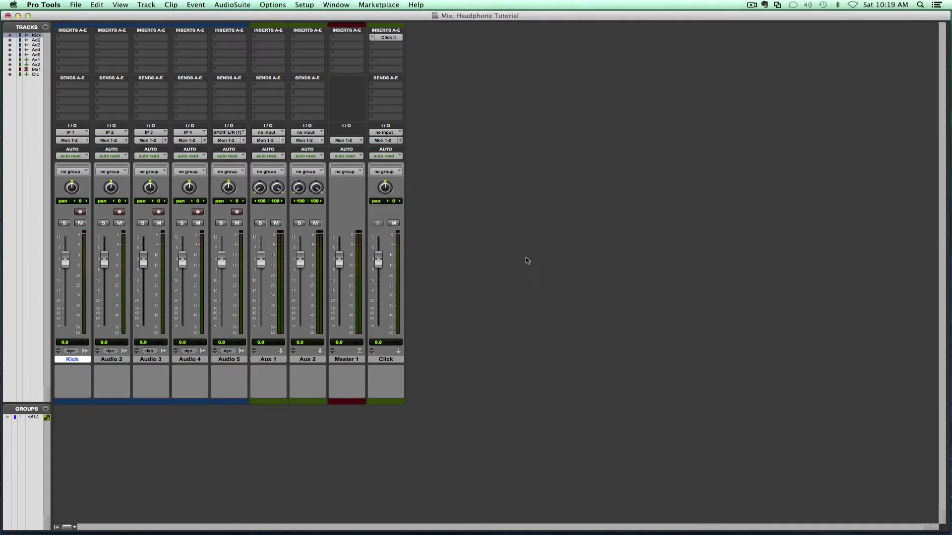
pyautogui.doubleClick(114, 361)
pyautogui.press('Escape')
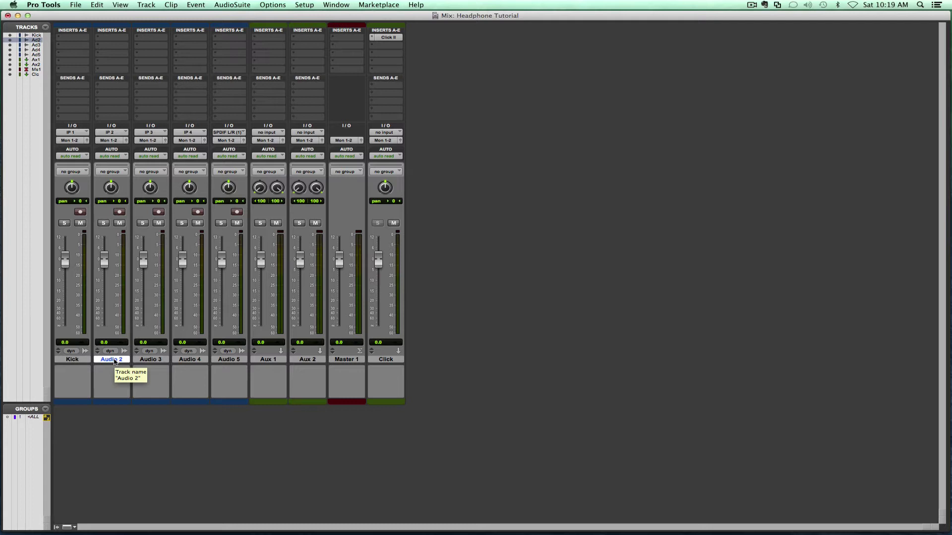
pyautogui.doubleClick(115, 360)
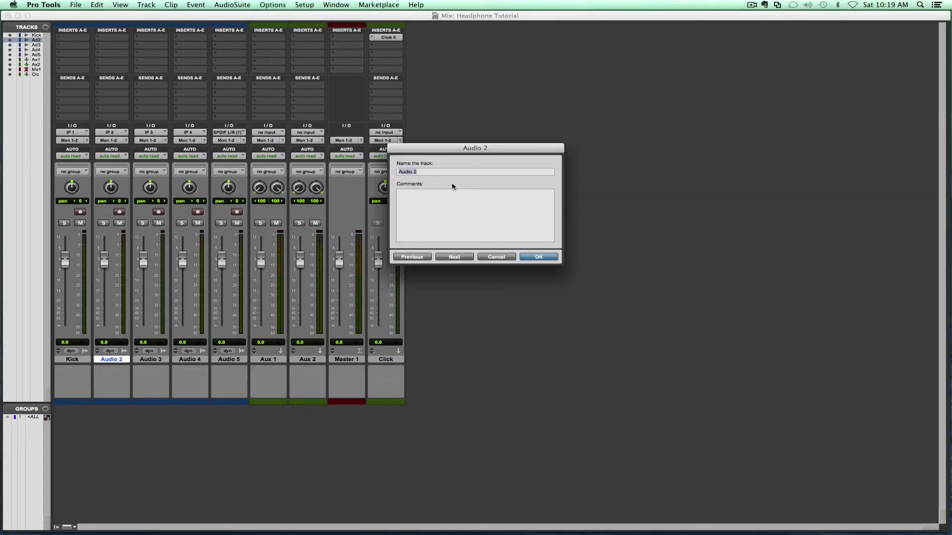
pyautogui.write('Snare')
pyautogui.press('super')
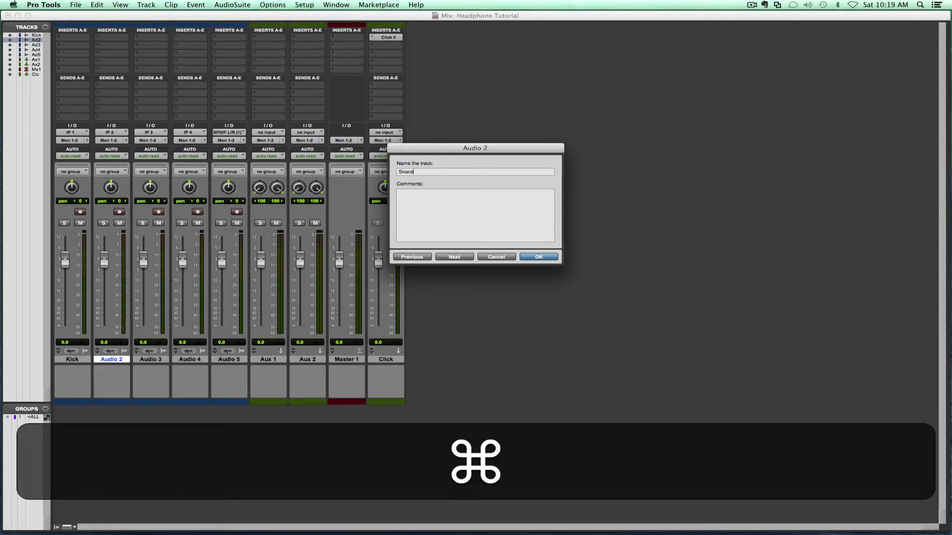
pyautogui.press('super+Right')
pyautogui.press('super+Left')
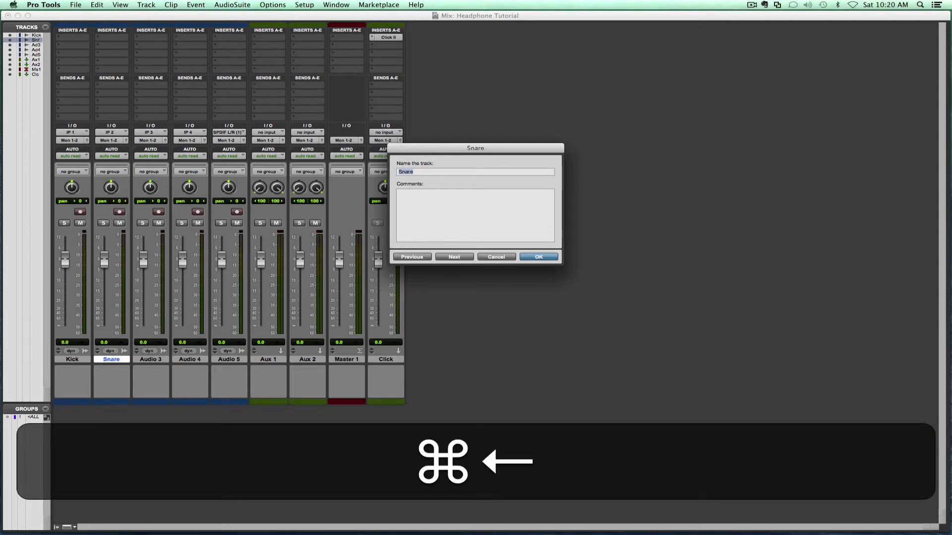
pyautogui.press('super+Right')
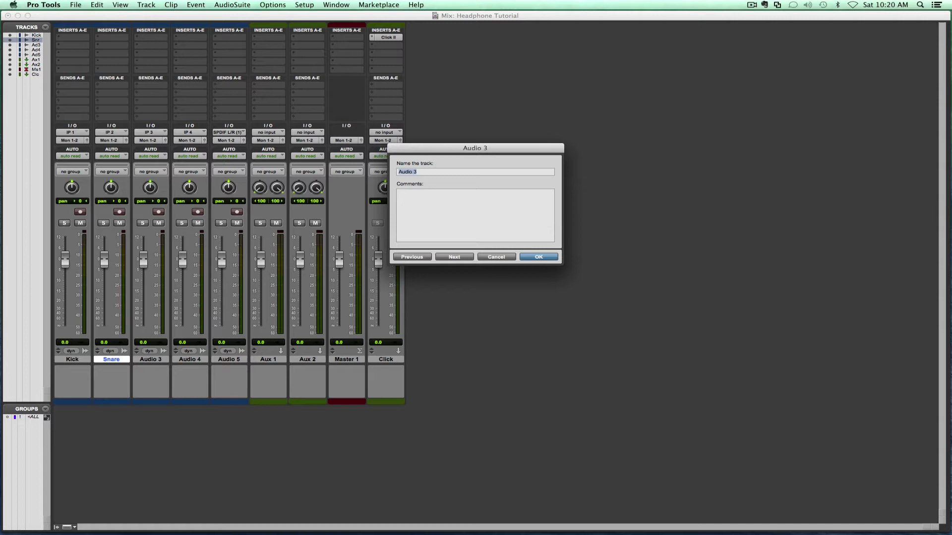
# Step: Name audio tracks 3–5 OH L, OH R and Bass
pyautogui.write('OH L')
pyautogui.press('super+Right')
pyautogui.write('OH R')
pyautogui.press('super+Right')
pyautogui.write('Bass')
pyautogui.press('super+Right')
# Step: Name the two aux inputs Drums Headphones and Bass Headphones
pyautogui.write('J')
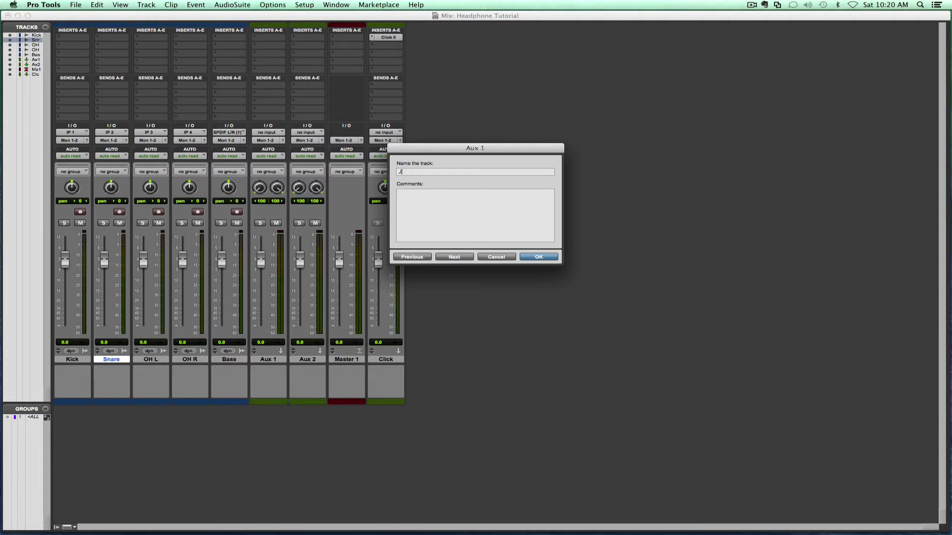
pyautogui.write('Jo')
pyautogui.press('BackSpace')
pyautogui.press('BackSpace')
pyautogui.write('Drums Headphones')
pyautogui.press('super+Right')
pyautogui.write('Bass Headphones')
# Step: Set the drums headphone aux input to Bus 9-10 and rename that bus Drums Headphones
pyautogui.click(539, 258)
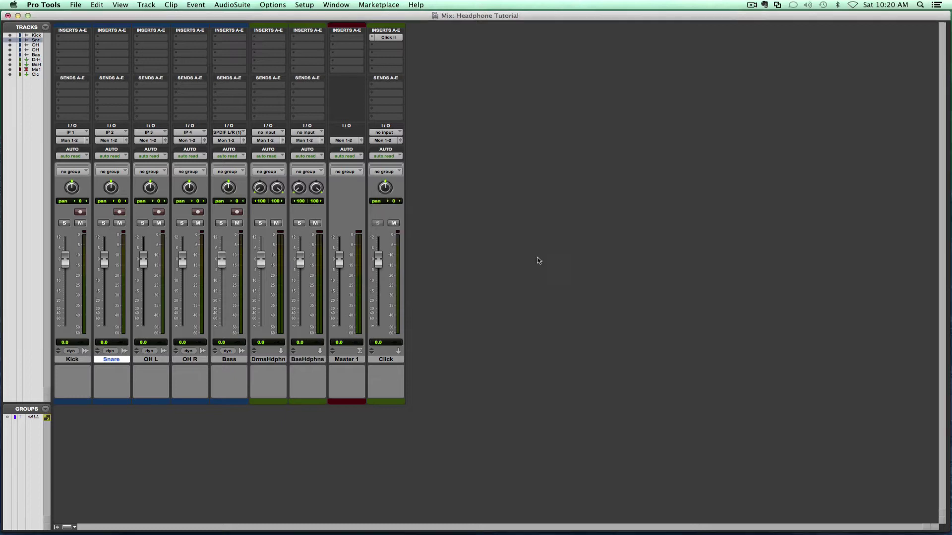
pyautogui.click(273, 133)
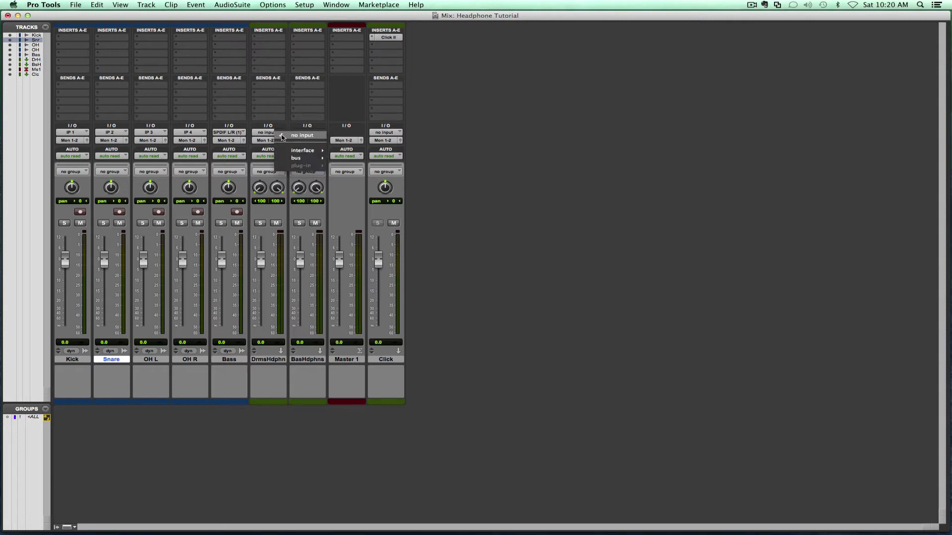
pyautogui.moveTo(292, 158)
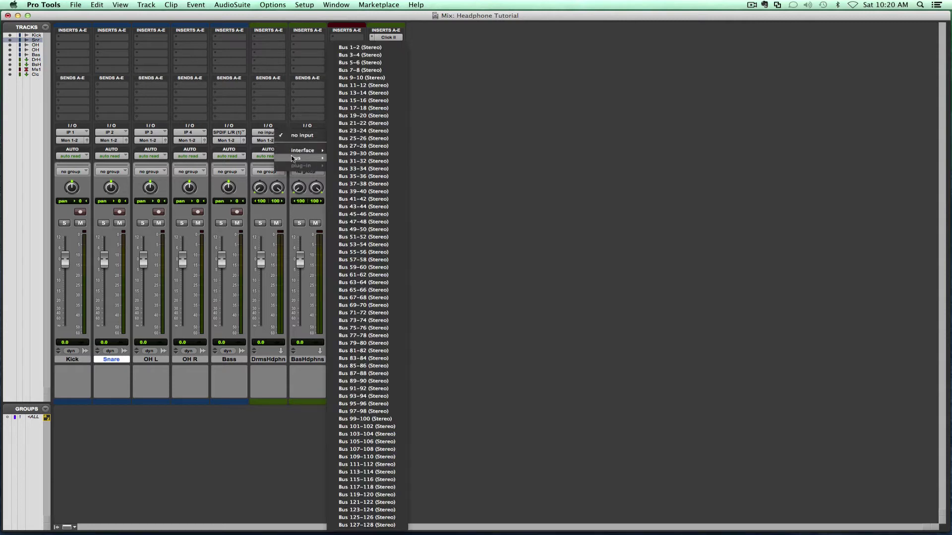
pyautogui.click(265, 141)
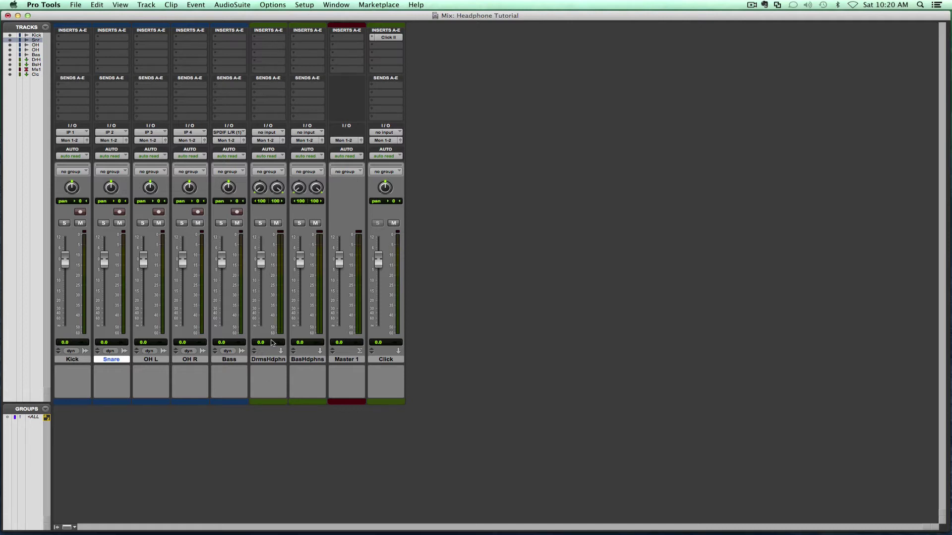
pyautogui.click(269, 133)
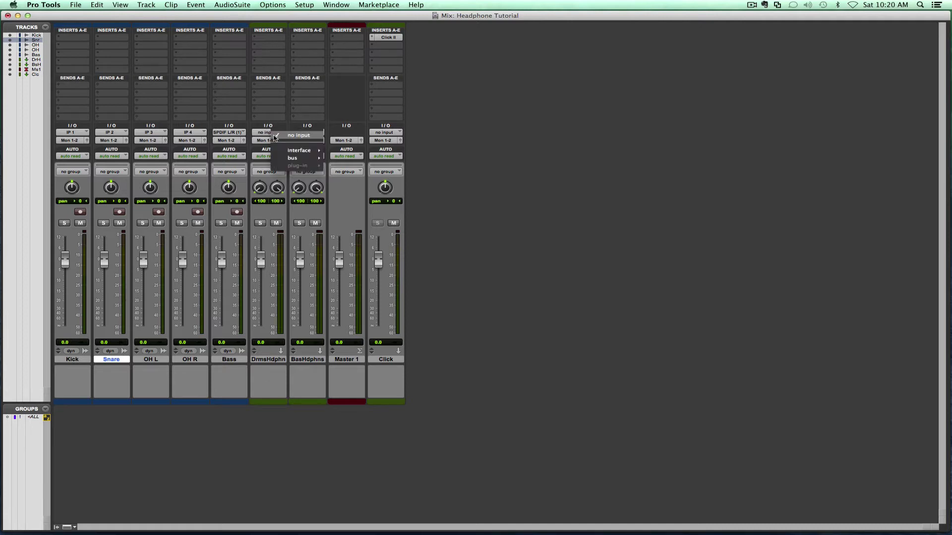
pyautogui.moveTo(298, 158)
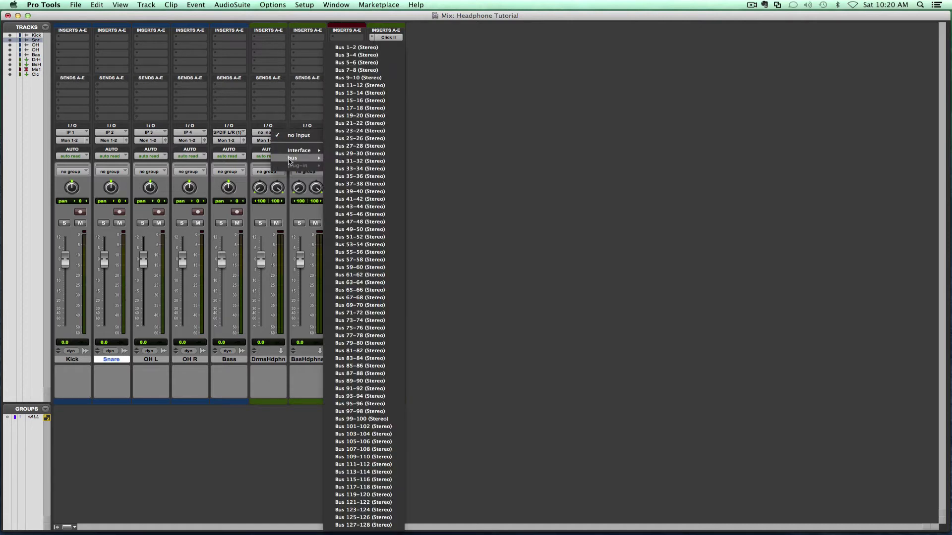
pyautogui.click(357, 78)
pyautogui.rightClick(270, 134)
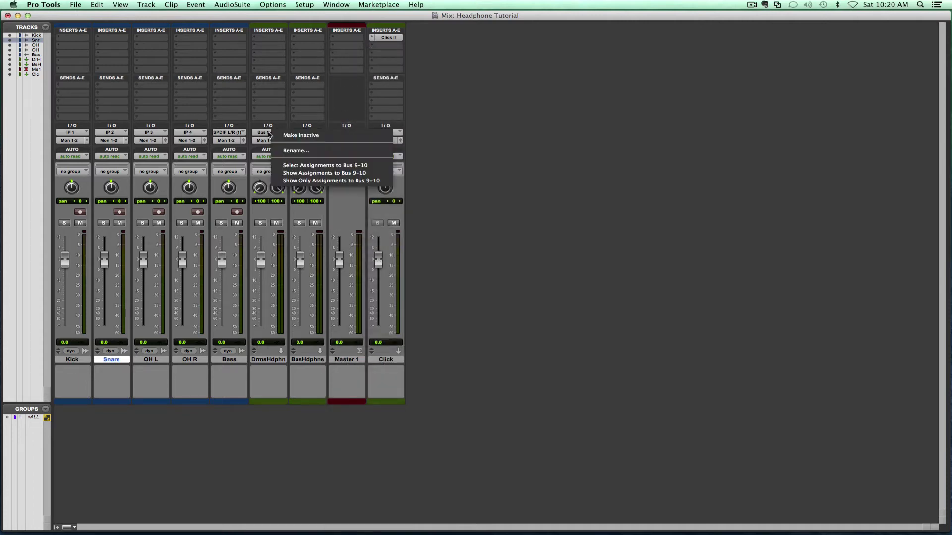
pyautogui.click(294, 150)
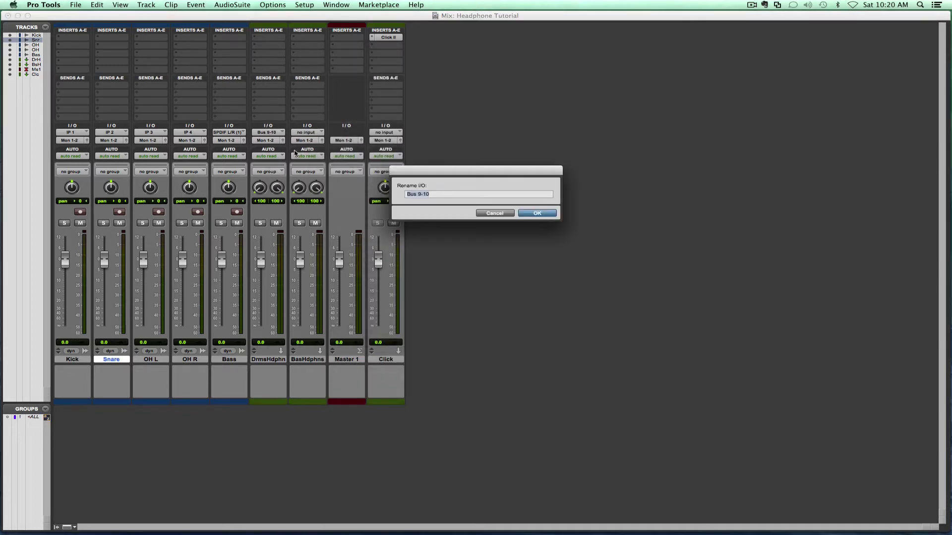
pyautogui.write('Drums Headphones')
pyautogui.click(528, 216)
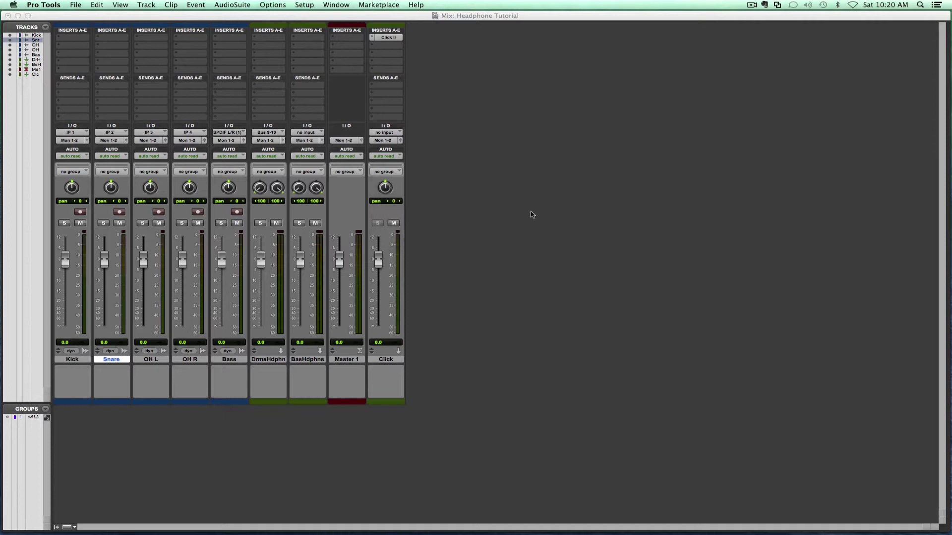
# Step: Set the bass headphone aux input to Bus 11-12 and rename that bus Bass Headphones
pyautogui.click(319, 134)
pyautogui.moveTo(342, 158)
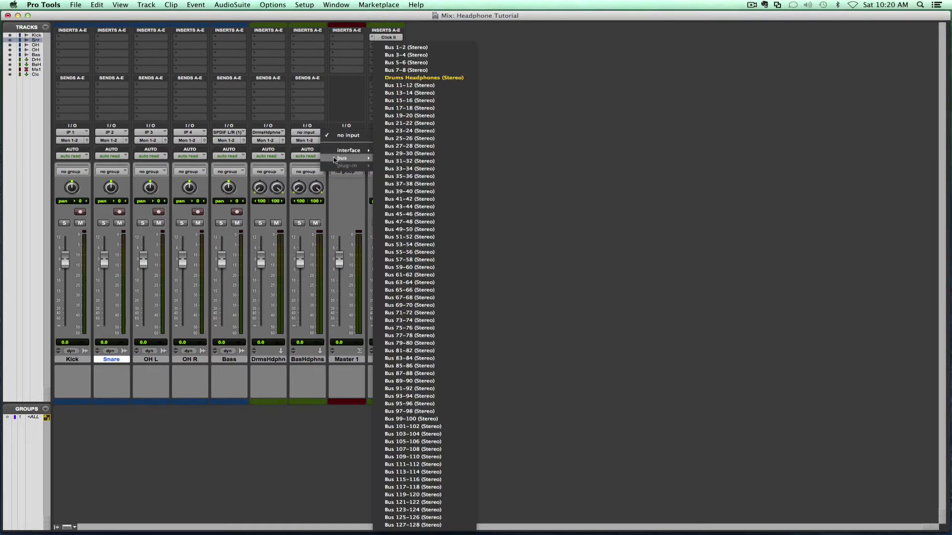
pyautogui.click(395, 87)
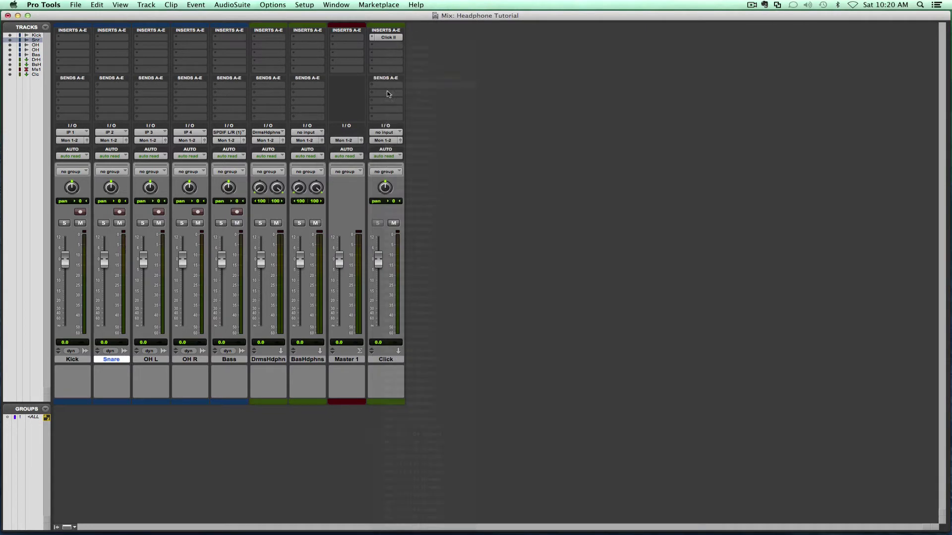
pyautogui.rightClick(313, 133)
pyautogui.click(325, 153)
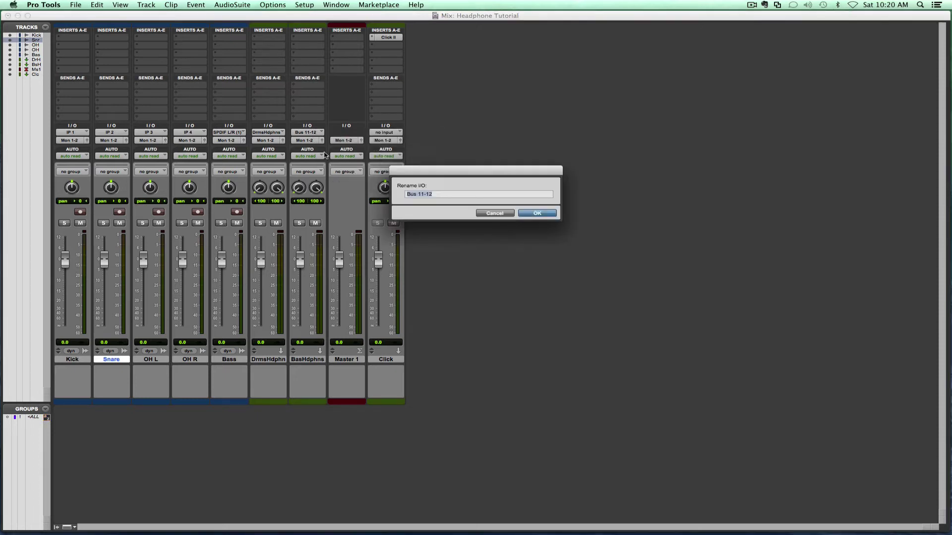
pyautogui.write('Bass Headphones')
pyautogui.press('Return')
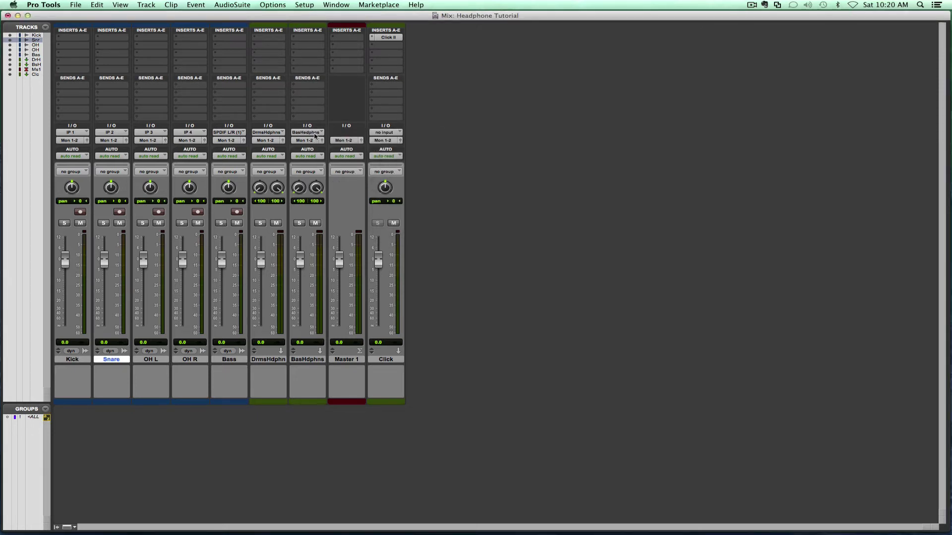
# Step: Rename the Mon 1-2 main output to Control Room
pyautogui.click(269, 142)
pyautogui.moveTo(321, 144)
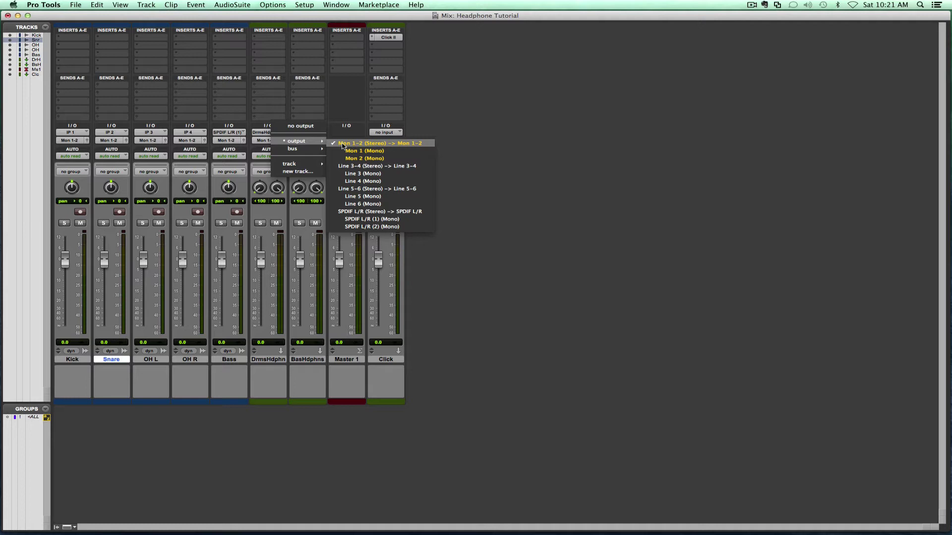
pyautogui.press('Escape')
pyautogui.rightClick(304, 141)
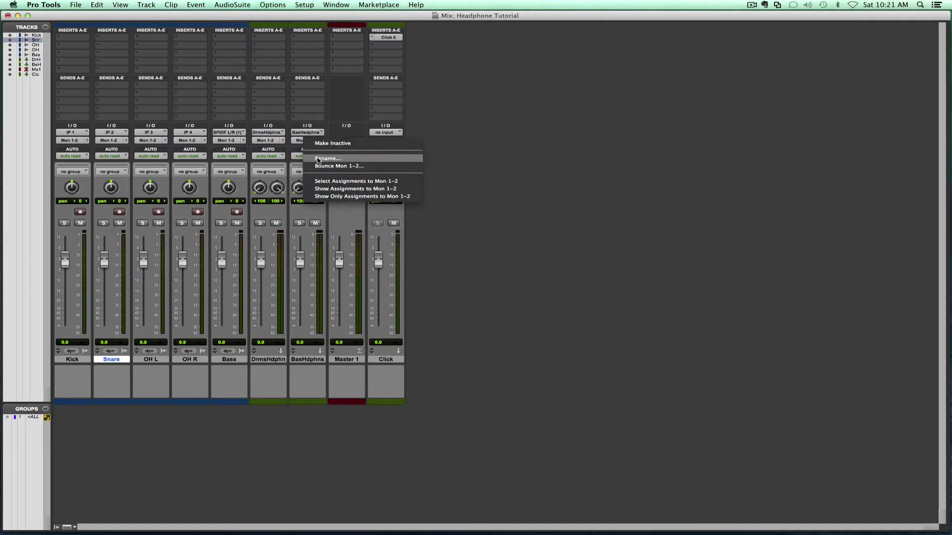
pyautogui.click(318, 159)
pyautogui.write('Cont')
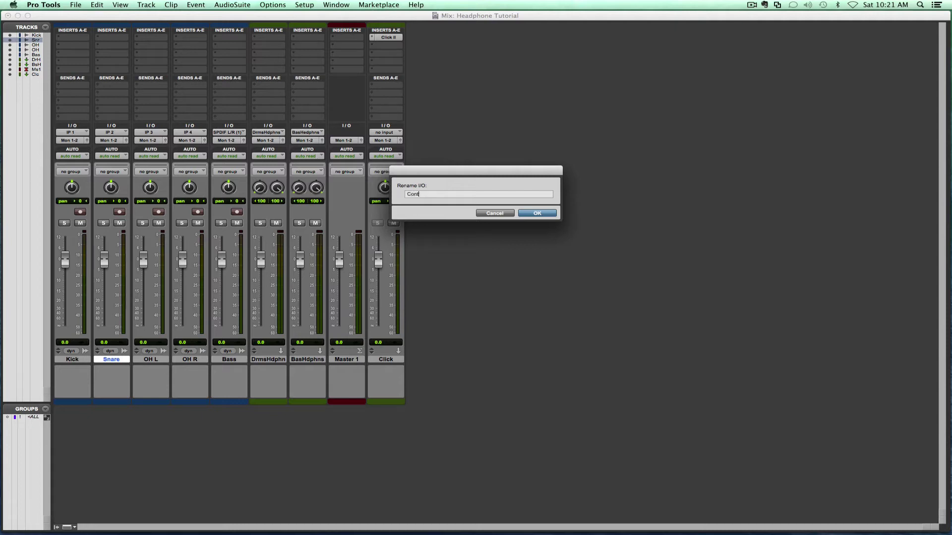
pyautogui.write('rol Room')
pyautogui.press('Return')
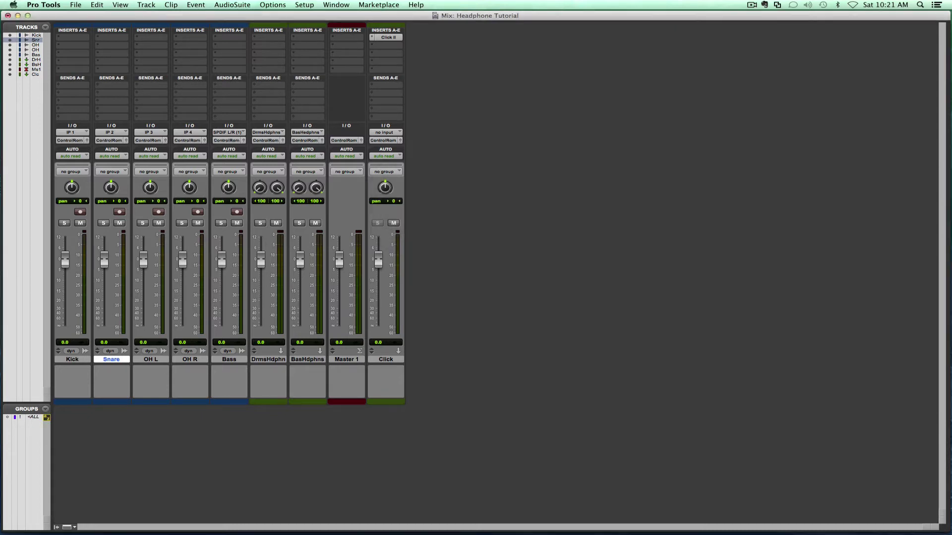
# Step: Route the drums headphone aux to Line 3-4 and rename that output Drummer
pyautogui.click(264, 143)
pyautogui.moveTo(270, 142)
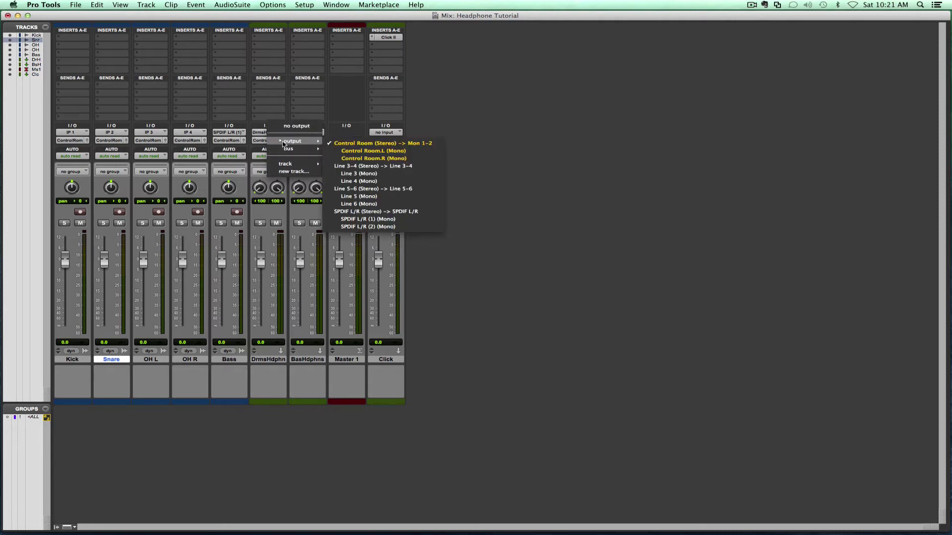
pyautogui.click(356, 166)
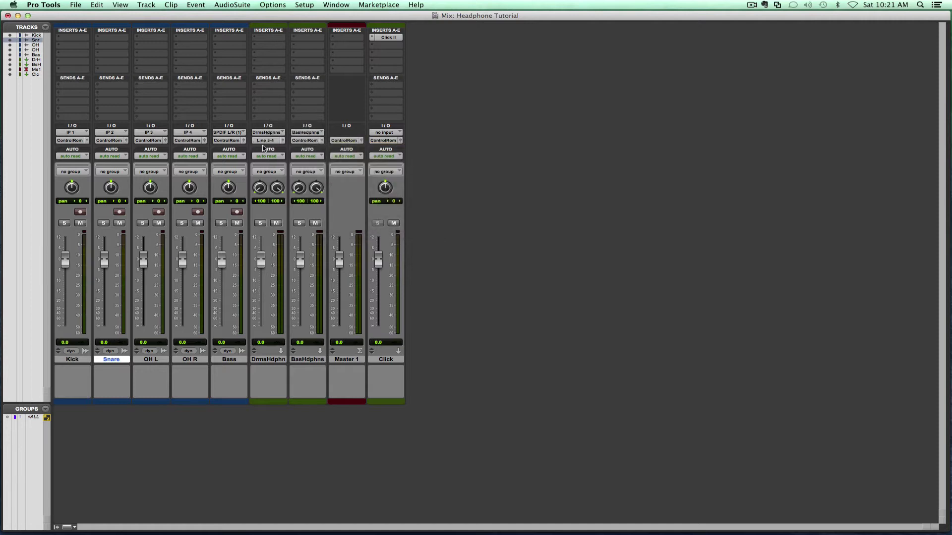
pyautogui.rightClick(265, 143)
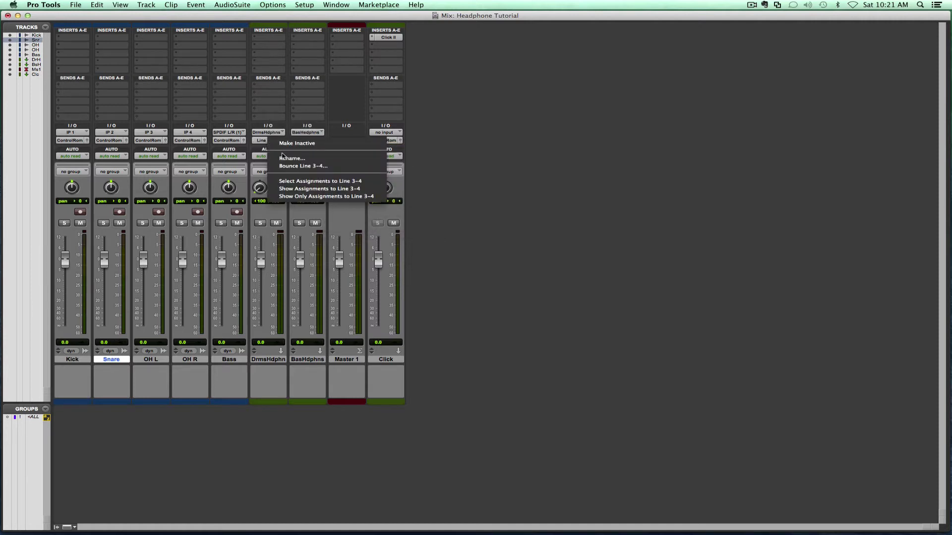
pyautogui.click(284, 159)
pyautogui.write('Drummer')
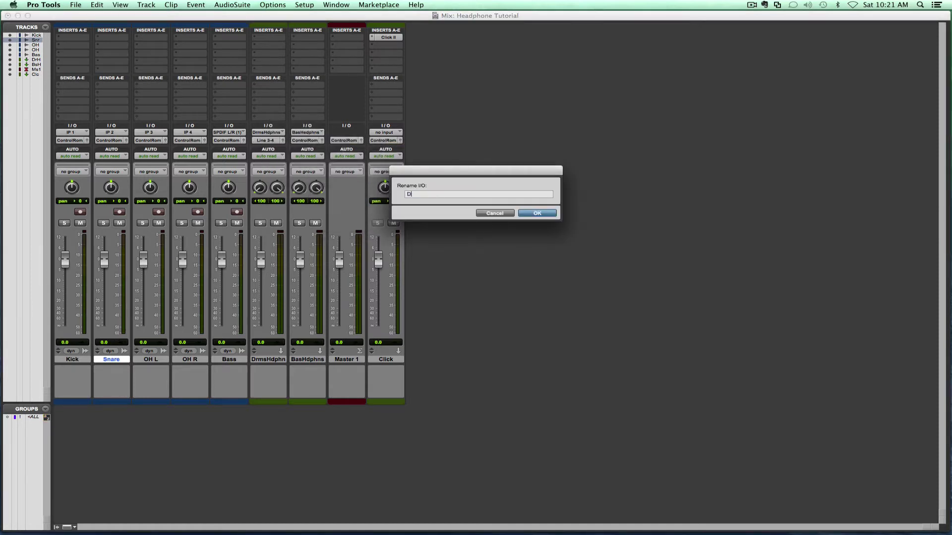
pyautogui.press('Return')
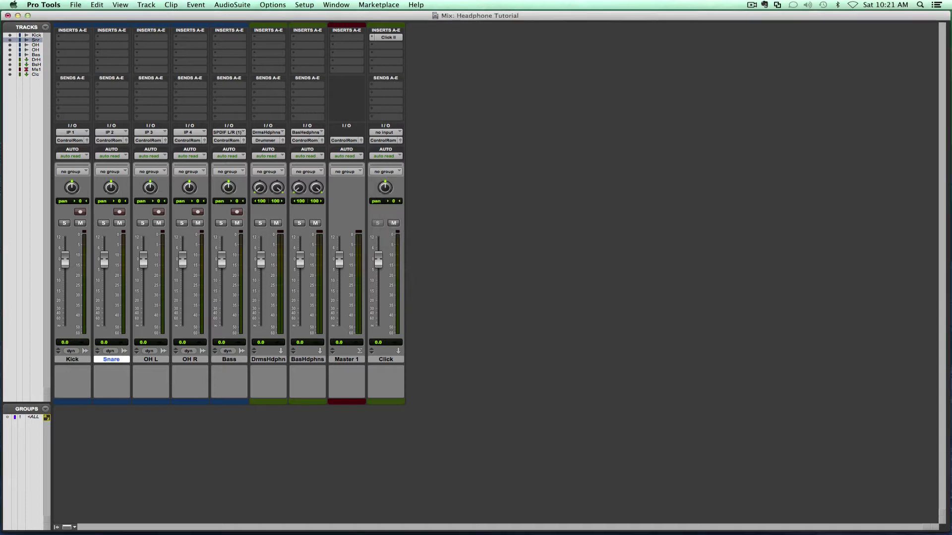
# Step: Route the bass headphone aux to Line 5-6 and rename that output Bassist
pyautogui.click(305, 141)
pyautogui.moveTo(337, 141)
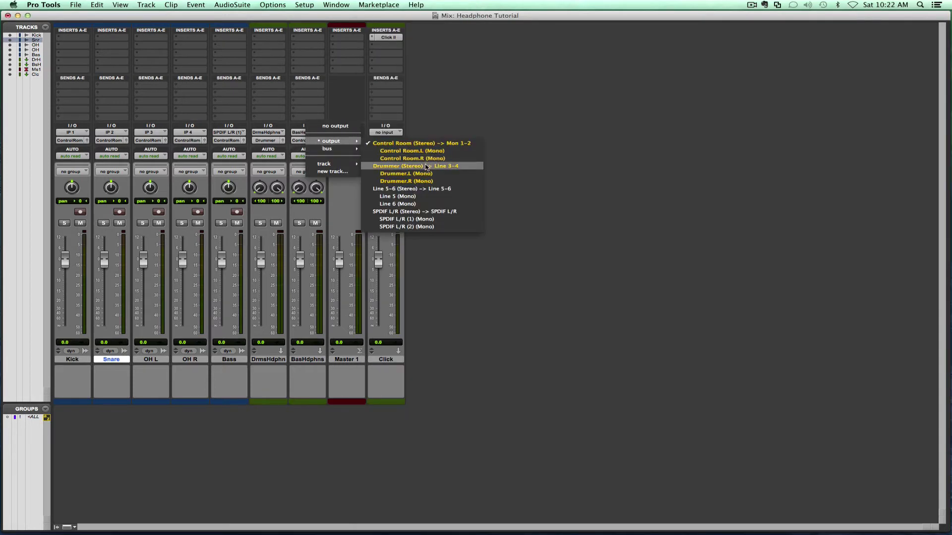
pyautogui.click(414, 189)
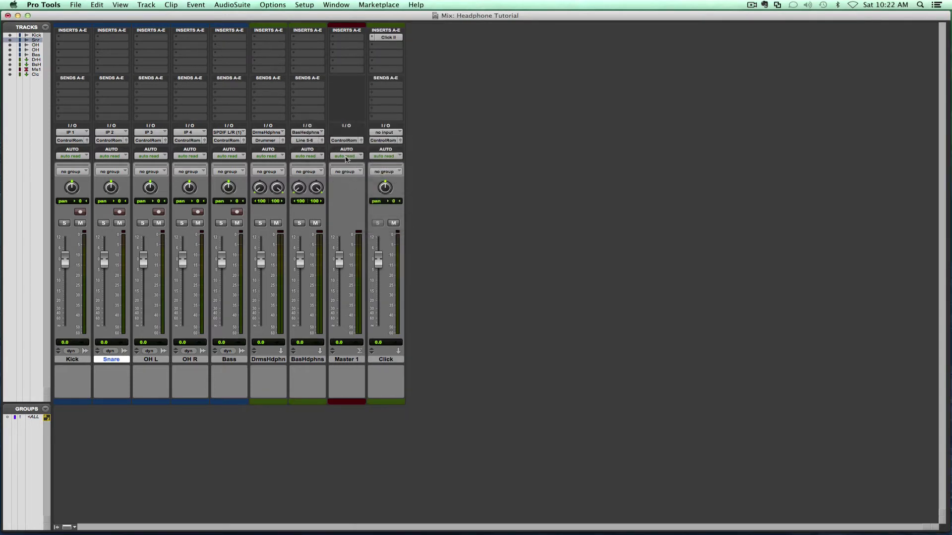
pyautogui.rightClick(321, 143)
pyautogui.click(328, 158)
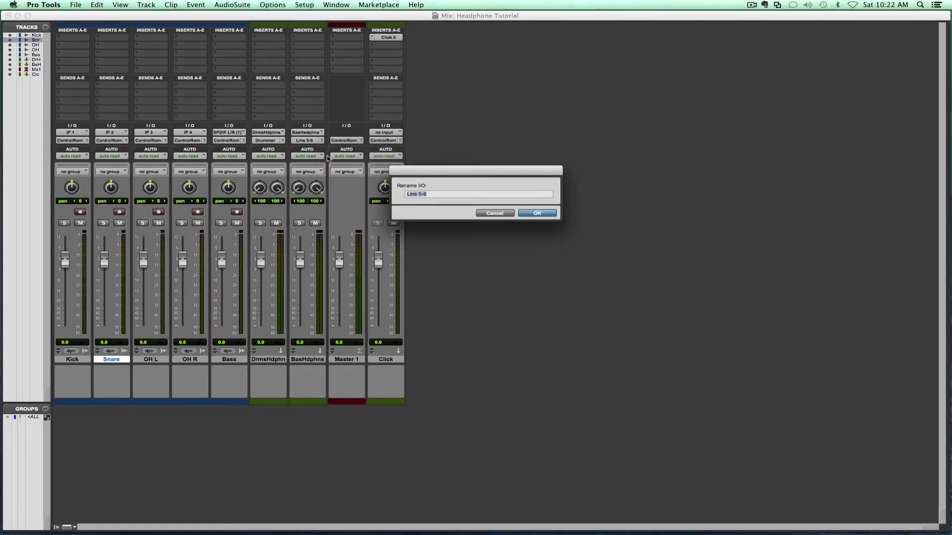
pyautogui.write('V')
pyautogui.press('Return')
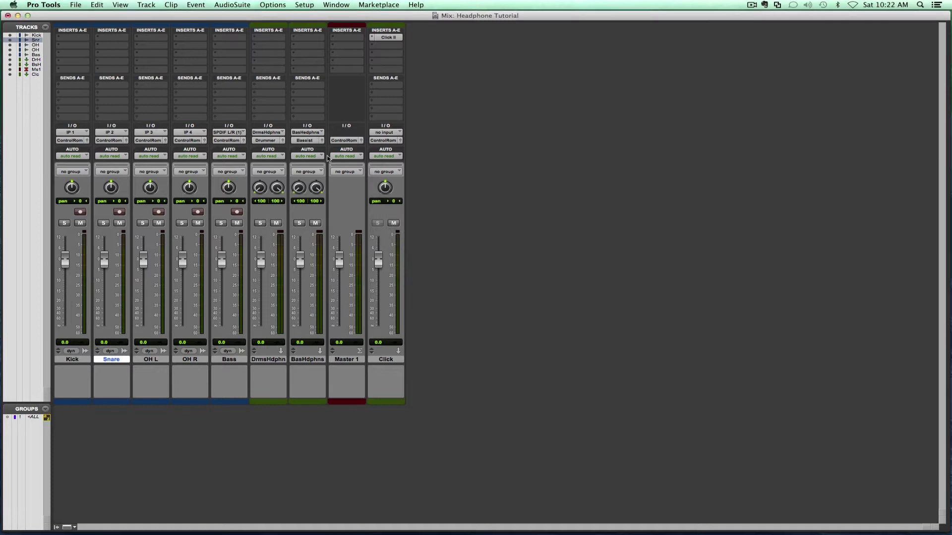
# Step: Add Click track sends A to Drums Headphones and B to Bass Headphones, with the send window beside the strip
pyautogui.click(386, 88)
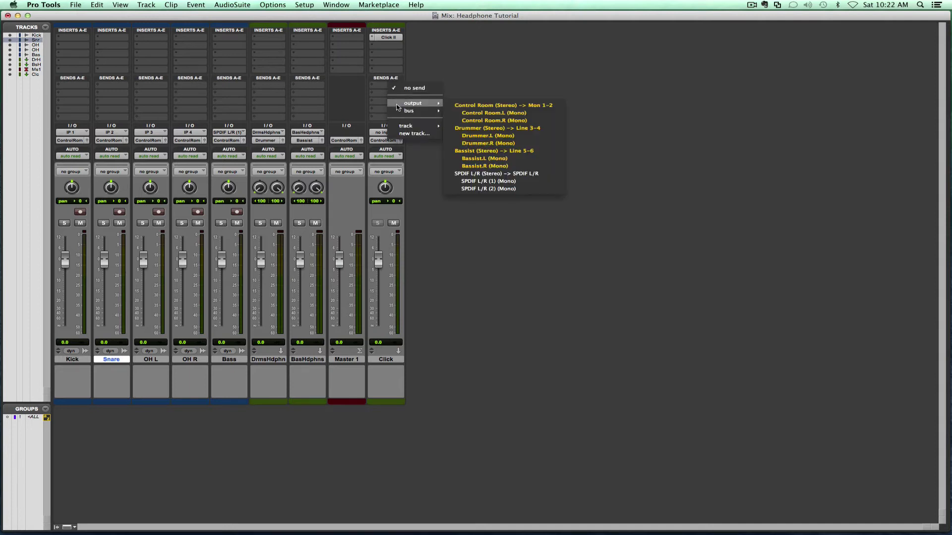
pyautogui.moveTo(397, 112)
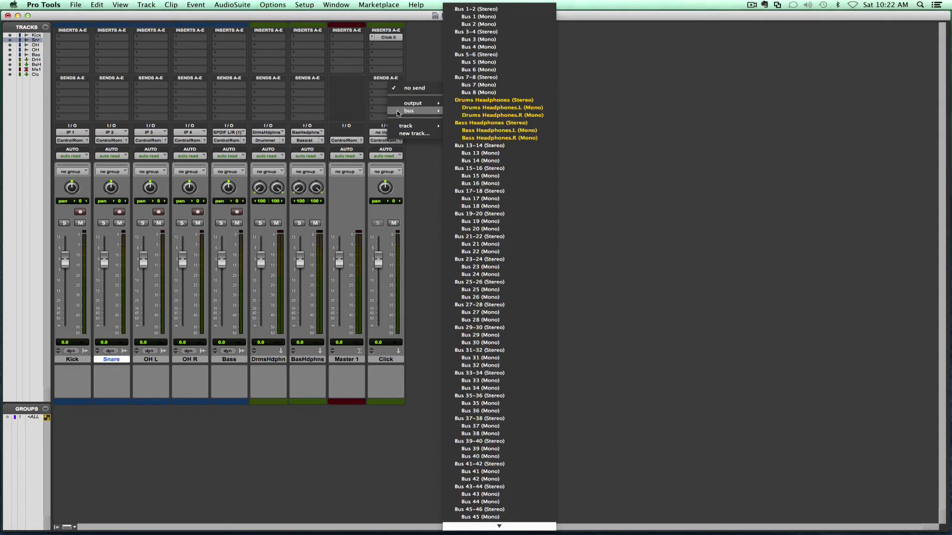
pyautogui.click(473, 100)
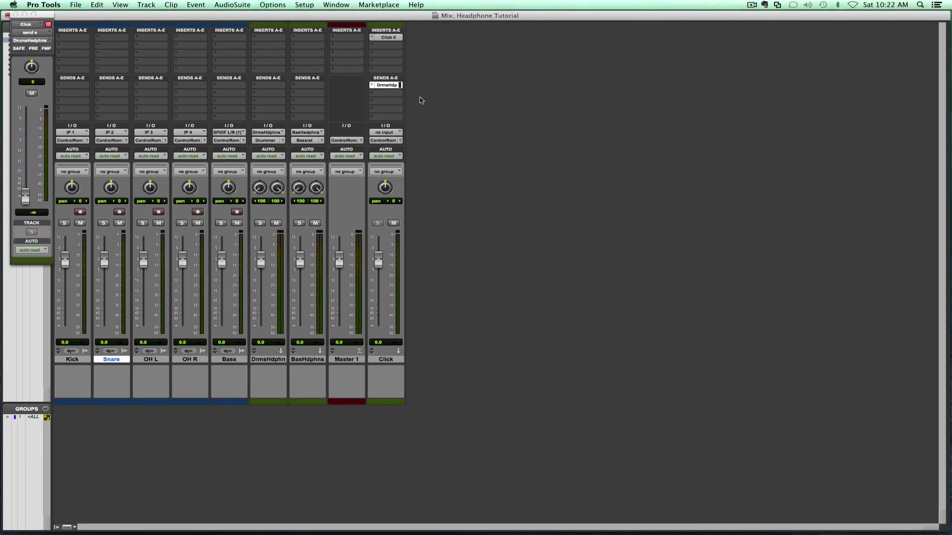
pyautogui.click(387, 94)
pyautogui.moveTo(411, 118)
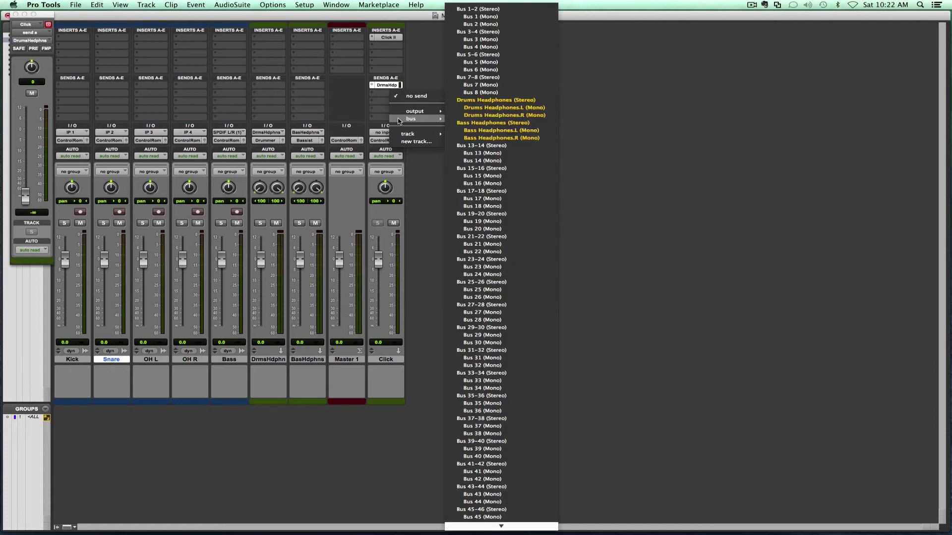
pyautogui.click(465, 124)
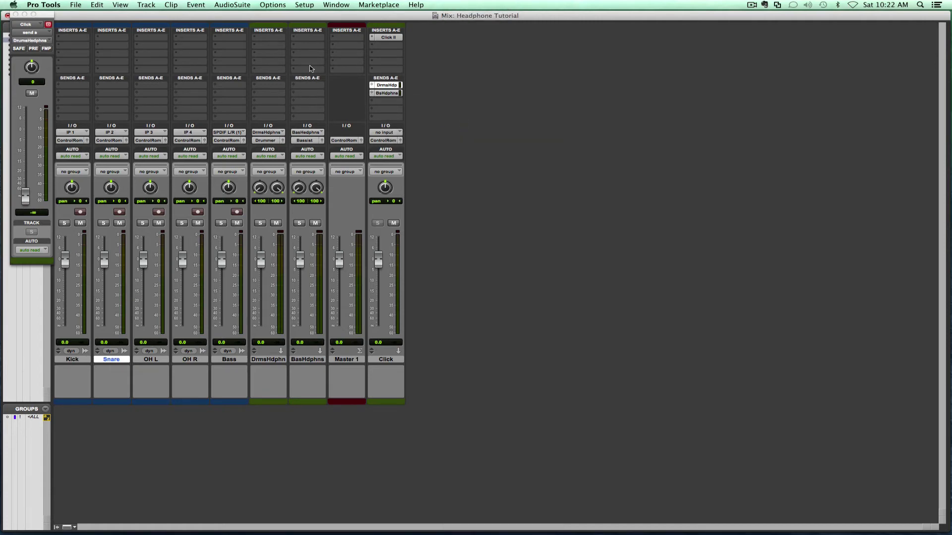
pyautogui.moveTo(40, 16); pyautogui.dragTo(437, 40)
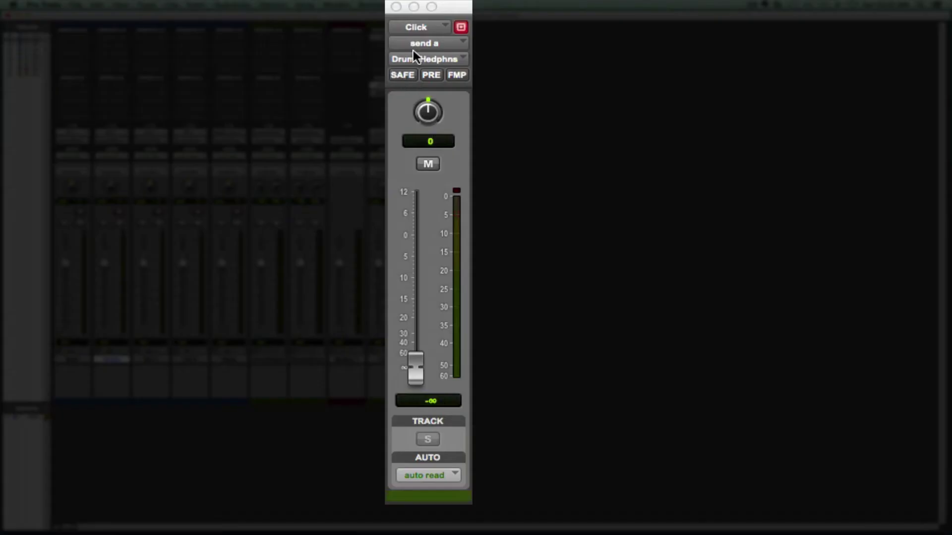
# Step: During playback, set the Click's Drums Headphones send to 0 dB and pull its fader to −∞
pyautogui.click(434, 82)
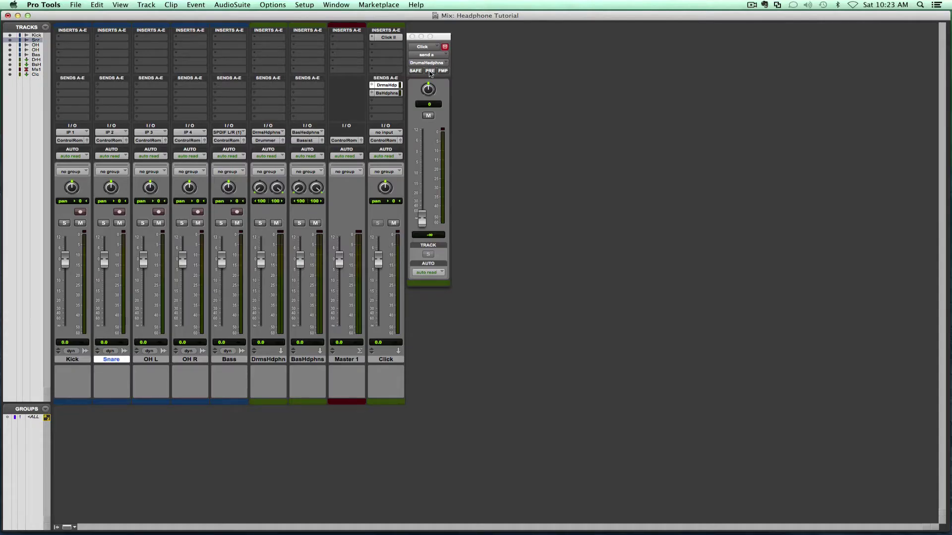
pyautogui.press('space')
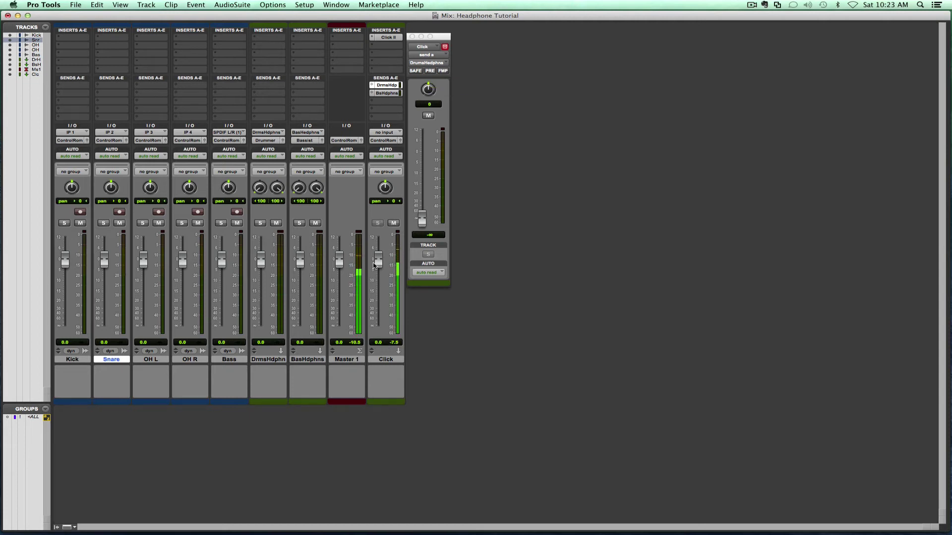
pyautogui.moveTo(421, 218); pyautogui.dragTo(430, 156)
pyautogui.keyDown('alt'); pyautogui.click(421, 148); pyautogui.keyUp('alt')
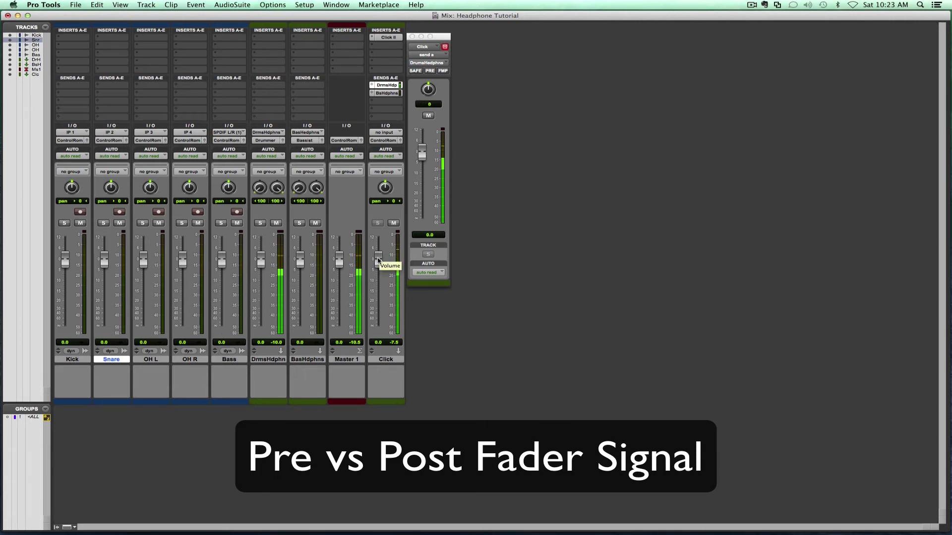
pyautogui.moveTo(378, 259); pyautogui.dragTo(378, 333)
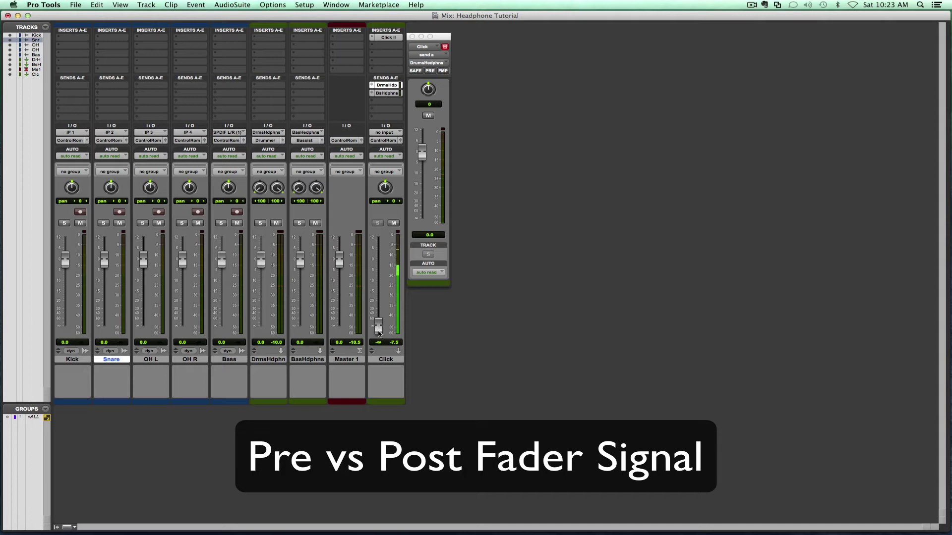
# Step: Switch both Click sends, Drums Headphones and Bass Headphones, to pre-fader
pyautogui.click(429, 72)
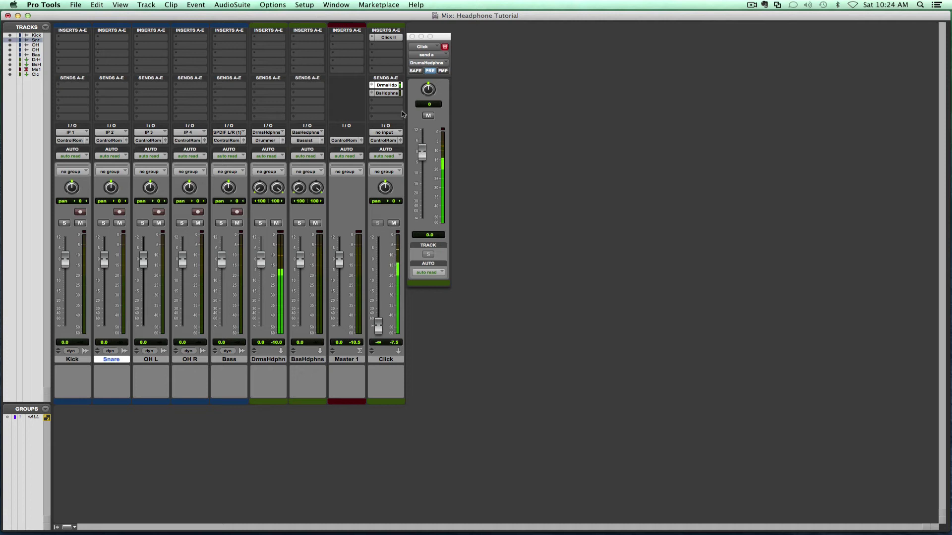
pyautogui.click(391, 94)
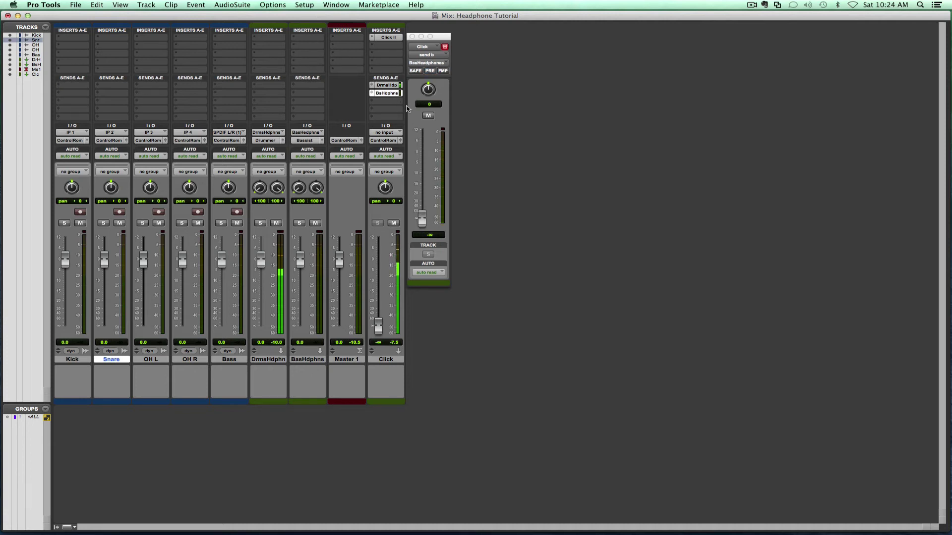
pyautogui.click(430, 71)
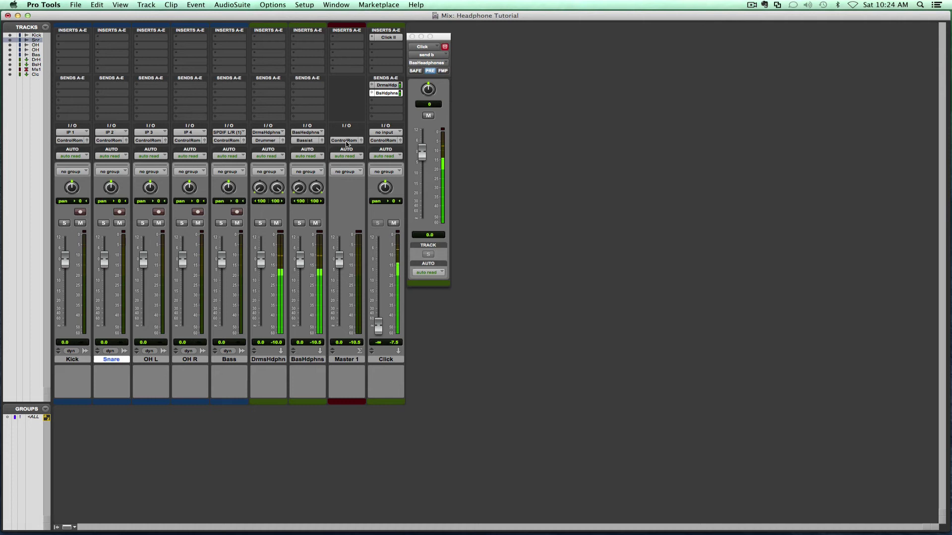
# Step: Send Kick to the Drums Headphones bus and copy that send to Snare, OH L, OH R and Bass
pyautogui.click(72, 89)
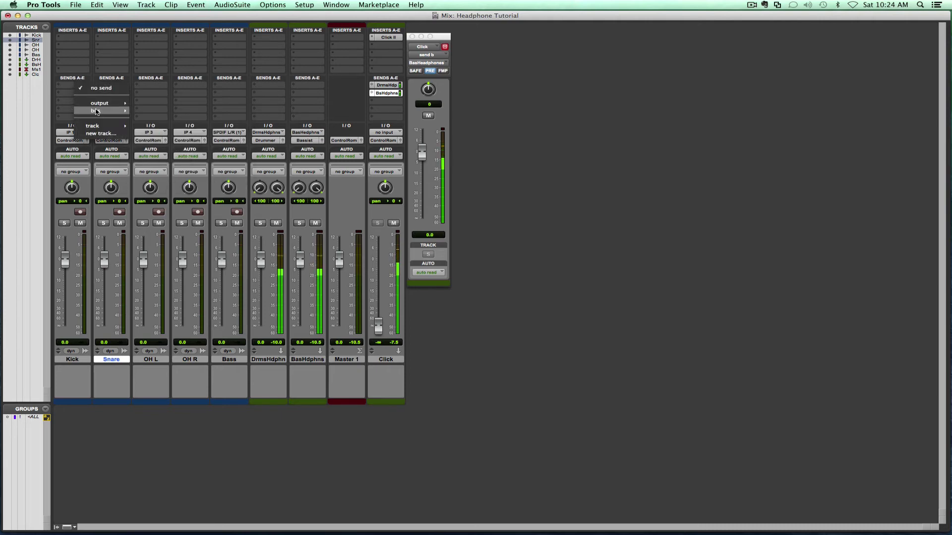
pyautogui.moveTo(96, 114)
pyautogui.click(148, 98)
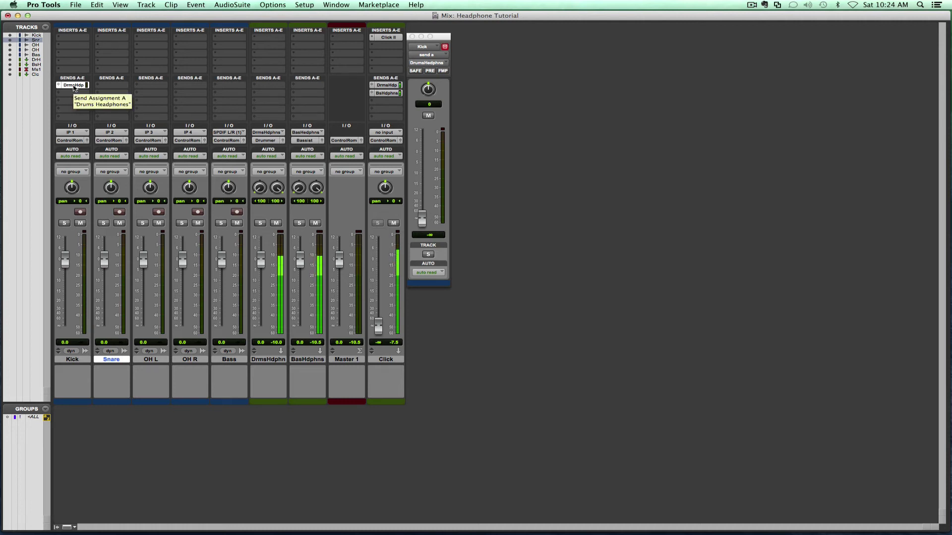
pyautogui.moveTo(74, 88); pyautogui.dragTo(228, 90)
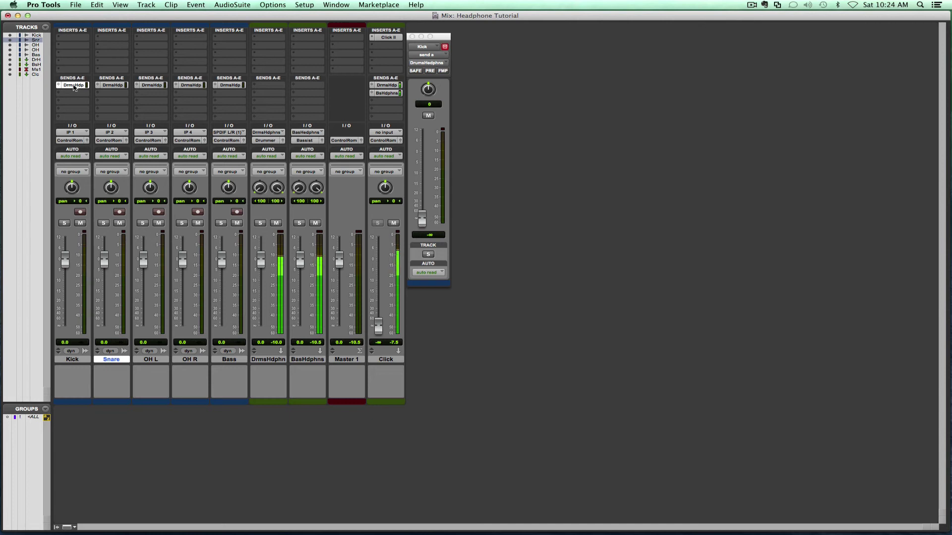
# Step: Make Kick's headphone send pre-fader at 0 dB and verify the other tracks' sends
pyautogui.click(74, 88)
pyautogui.click(74, 88)
pyautogui.click(430, 72)
pyautogui.keyDown('alt'); pyautogui.click(422, 220); pyautogui.keyUp('alt')
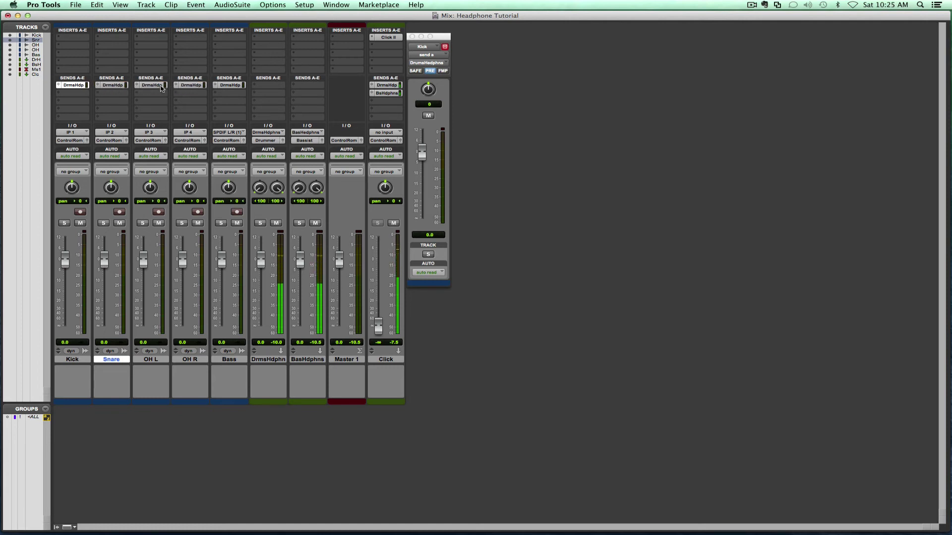
pyautogui.click(200, 87)
pyautogui.click(221, 88)
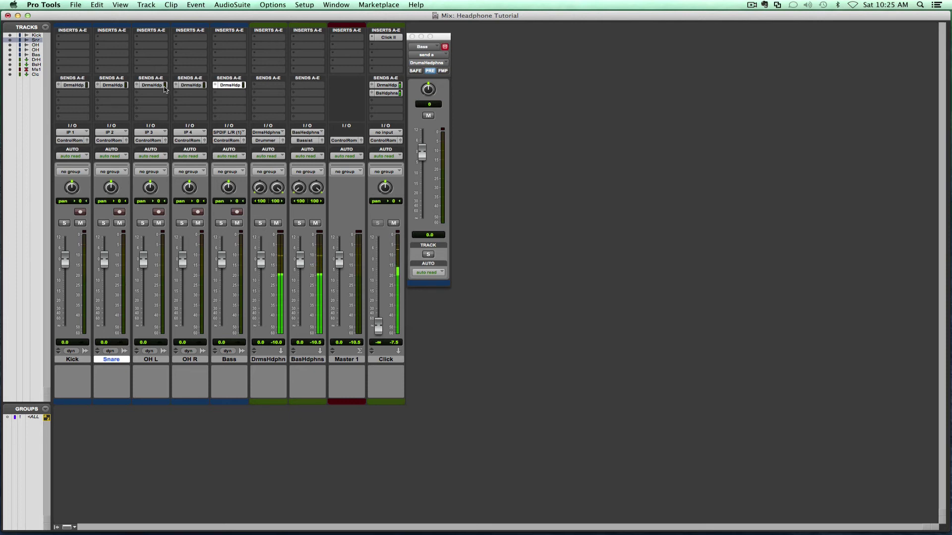
pyautogui.click(157, 88)
pyautogui.click(121, 88)
pyautogui.click(76, 87)
# Step: Copy the drums headphone send onto DrmsHdphn, make it post-fader, and pull its fader to -∞
pyautogui.moveTo(228, 88); pyautogui.dragTo(267, 88)
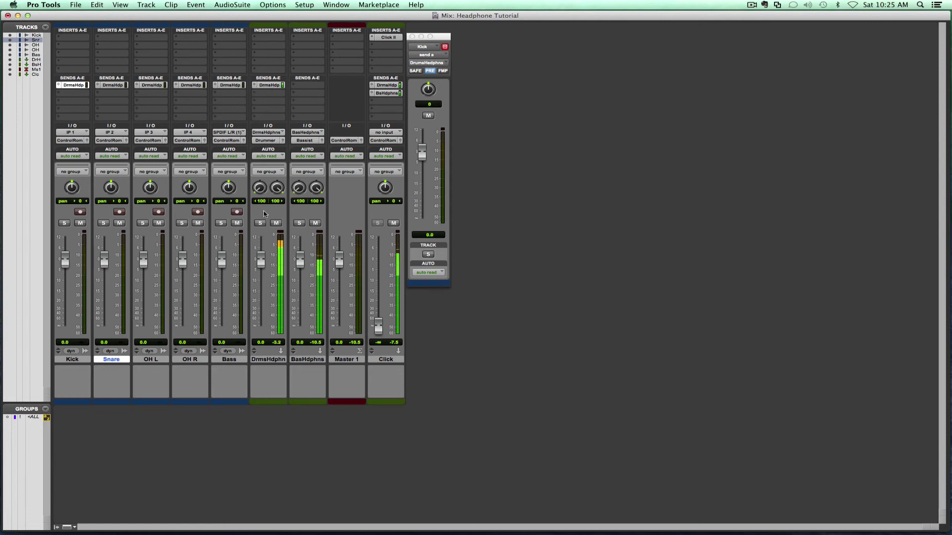
pyautogui.click(269, 85)
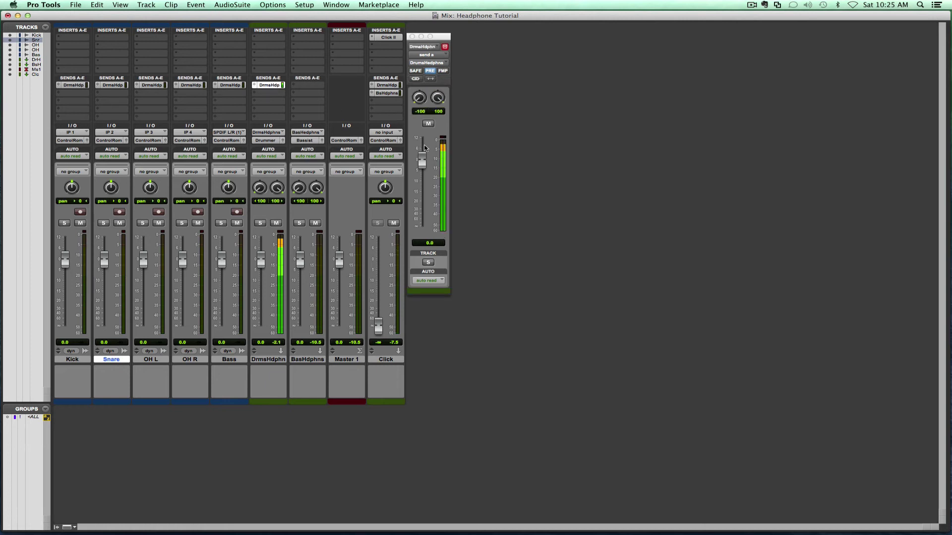
pyautogui.click(429, 71)
pyautogui.moveTo(261, 260); pyautogui.dragTo(261, 331)
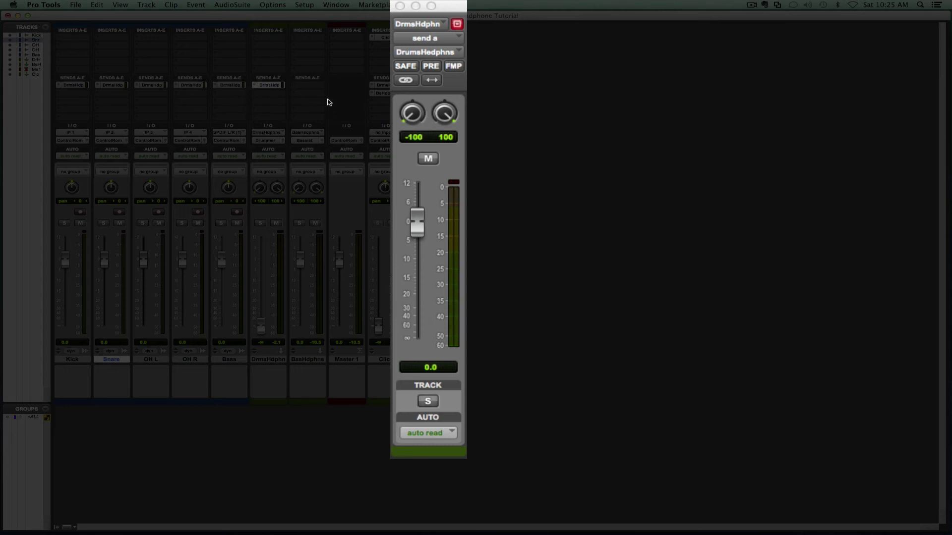
# Step: Set DrmsHdphn's send to 'no send' and recheck the Bass track's drums headphone send
pyautogui.click(236, 88)
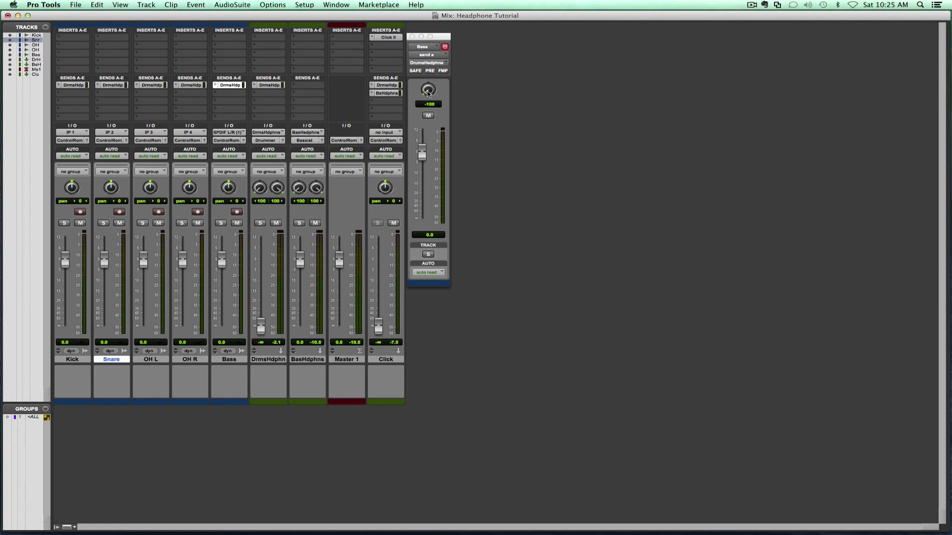
pyautogui.click(261, 91)
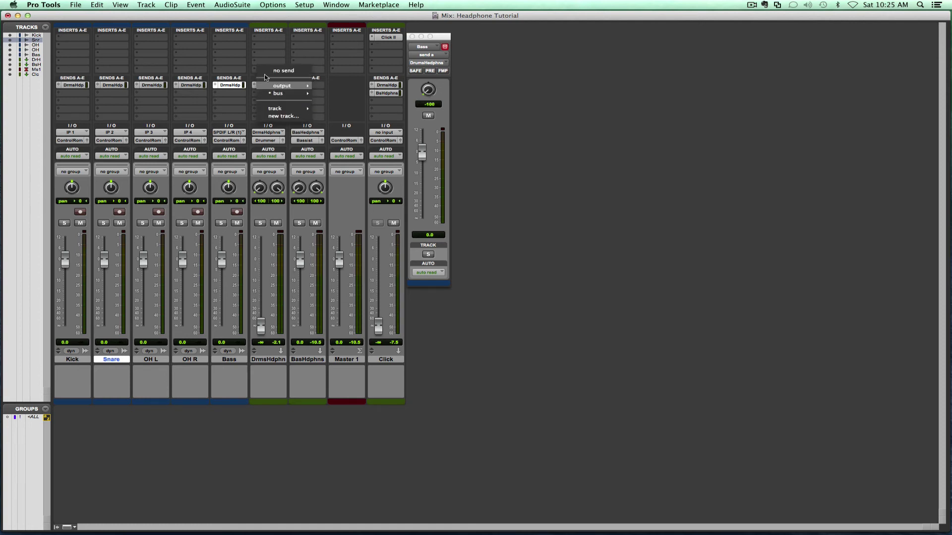
pyautogui.click(269, 73)
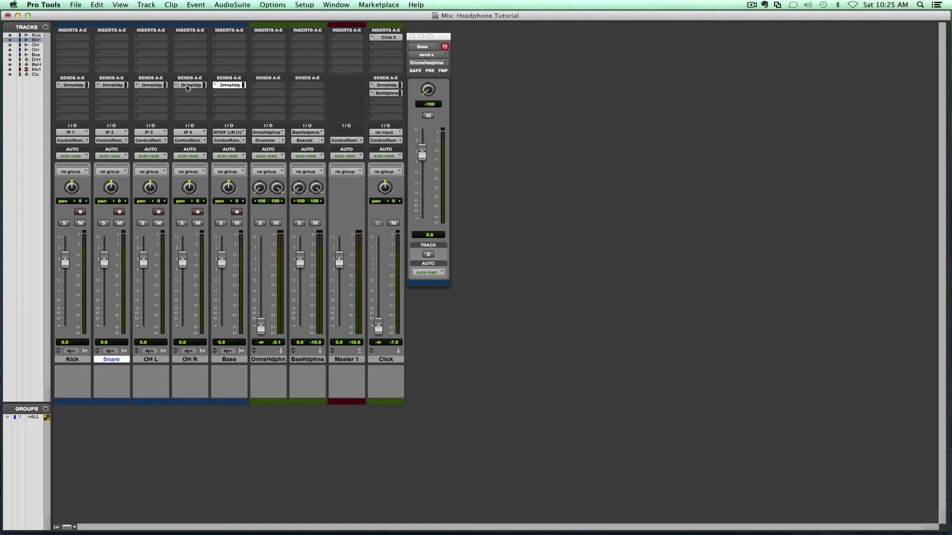
pyautogui.click(229, 85)
# Step: Route Kick's second send to the Bass Headphones bus, pre-fader at 0 dB
pyautogui.click(413, 38)
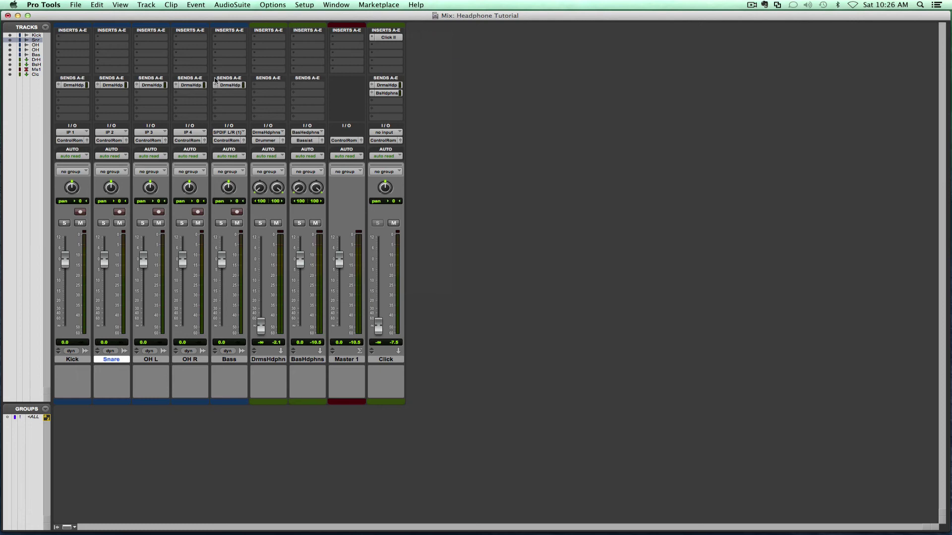
pyautogui.click(73, 93)
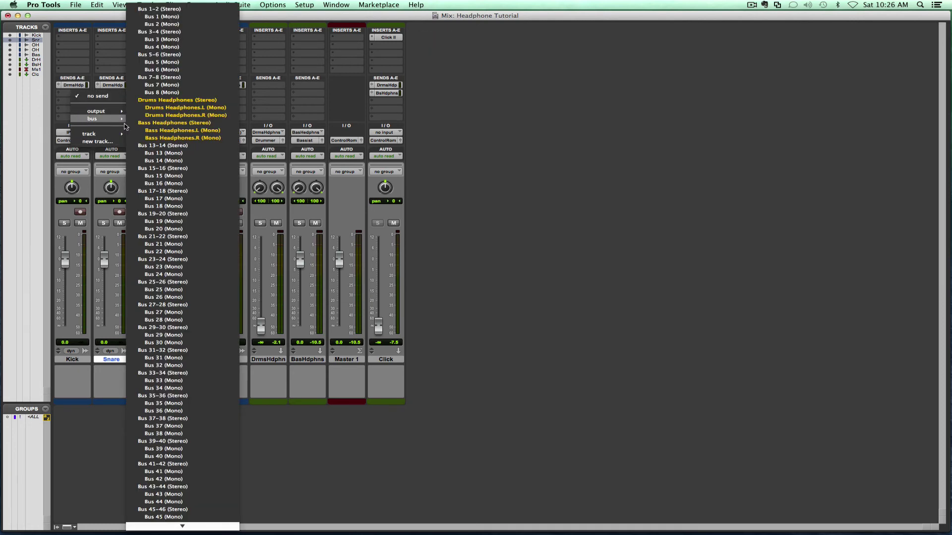
pyautogui.moveTo(114, 122)
pyautogui.click(148, 123)
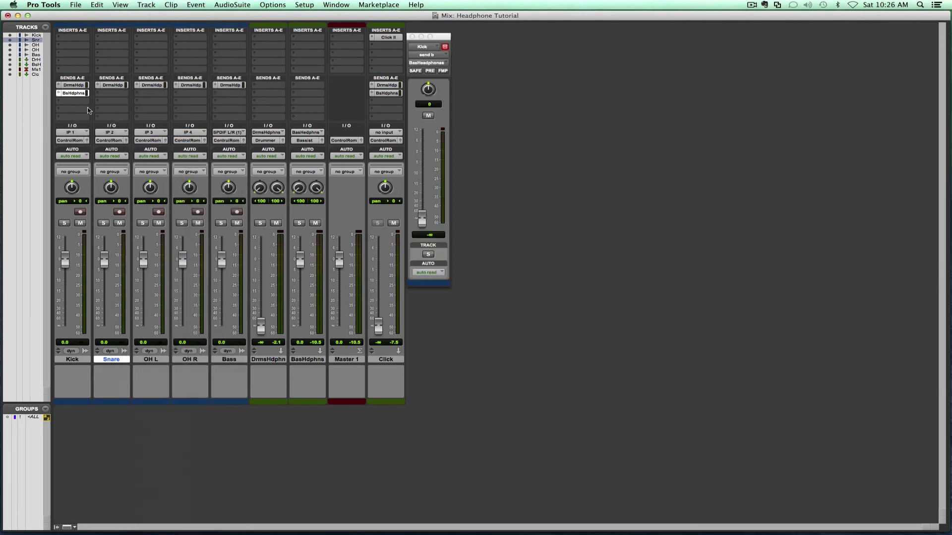
pyautogui.click(429, 71)
pyautogui.keyDown('alt'); pyautogui.click(421, 218); pyautogui.keyUp('alt')
# Step: Copy Kick's Bass Headphones send onto Snare and show Send A level controls in every strip
pyautogui.moveTo(72, 94); pyautogui.dragTo(231, 95)
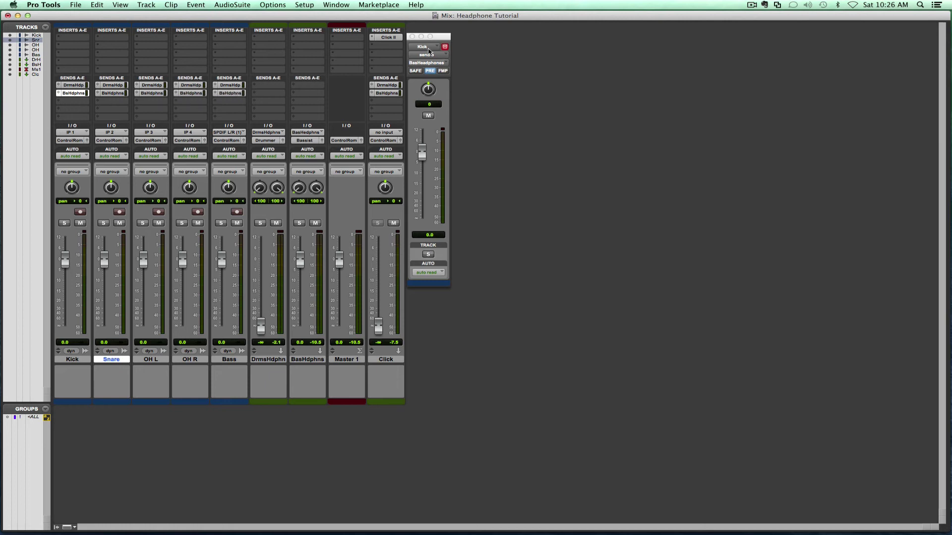
pyautogui.click(412, 37)
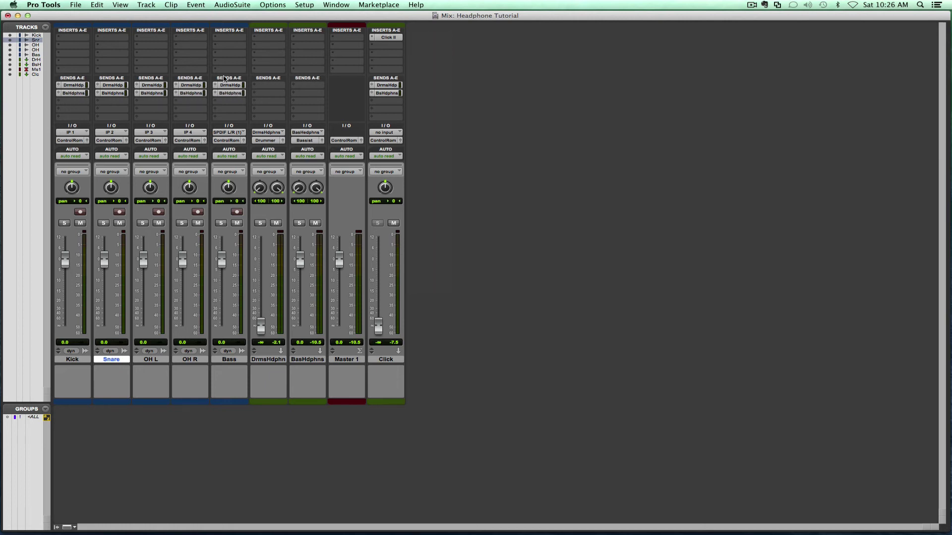
pyautogui.keyDown('super'); pyautogui.click(58, 87); pyautogui.keyUp('super')
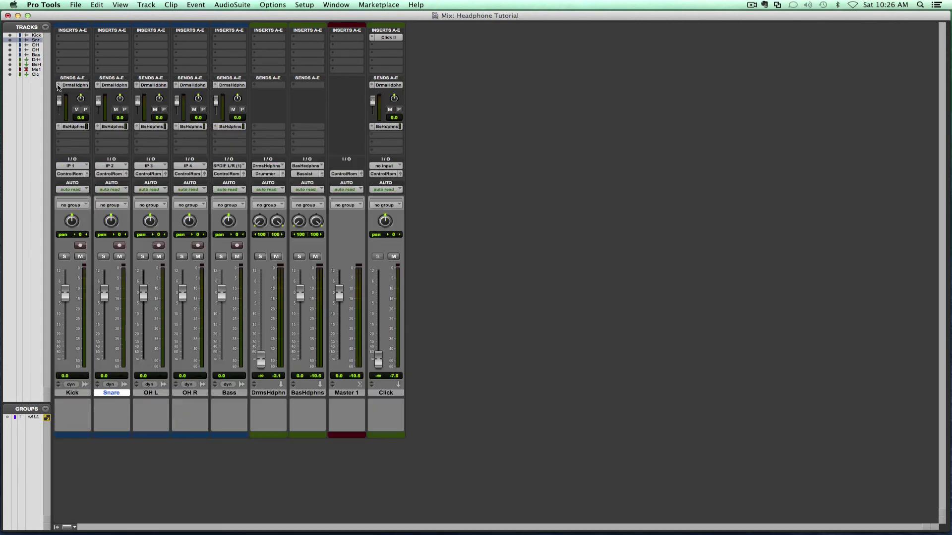
# Step: Show Send B controls, nudge Kick's drums headphone send to -15 dB and back to 0 dB, and toggle pre-fader
pyautogui.keyDown('super'); pyautogui.click(60, 128); pyautogui.keyUp('super')
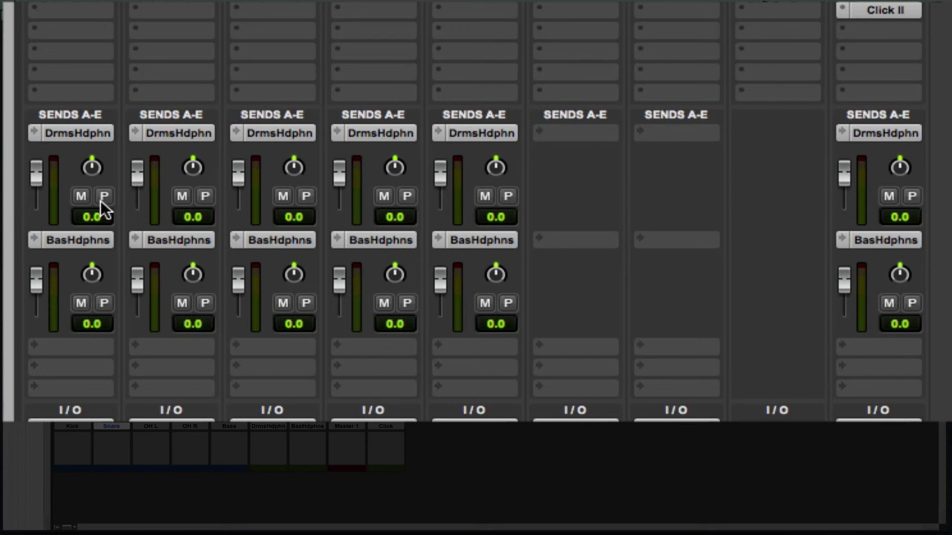
pyautogui.moveTo(35, 168)
pyautogui.mouseDown()
pyautogui.moveTo(38, 184)
pyautogui.moveTo(40, 169)
pyautogui.mouseUp()
pyautogui.keyDown('alt'); pyautogui.click(40, 169); pyautogui.keyUp('alt')
pyautogui.click(103, 197)
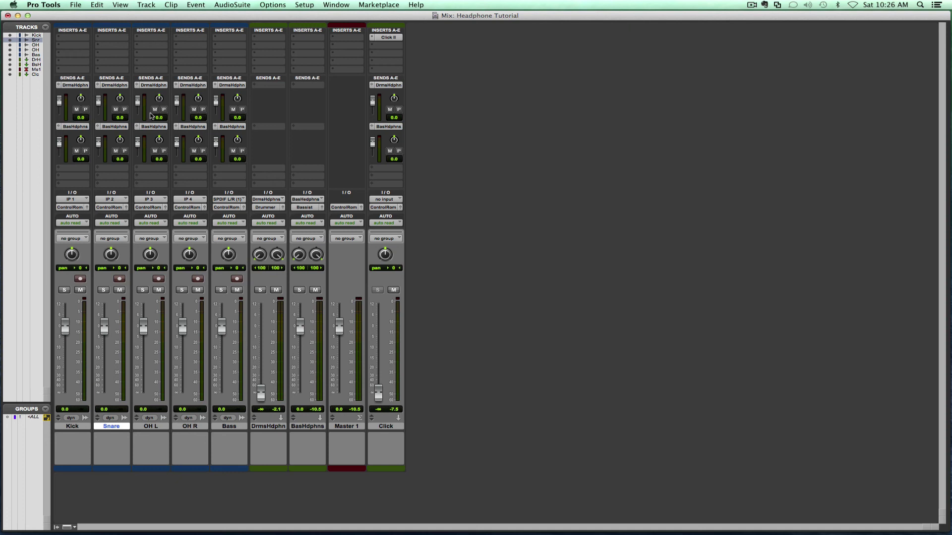
# Step: Review the OH L and OH R drums headphone sends, then reset the DrmsHdphn fader to 0 dB
pyautogui.click(155, 88)
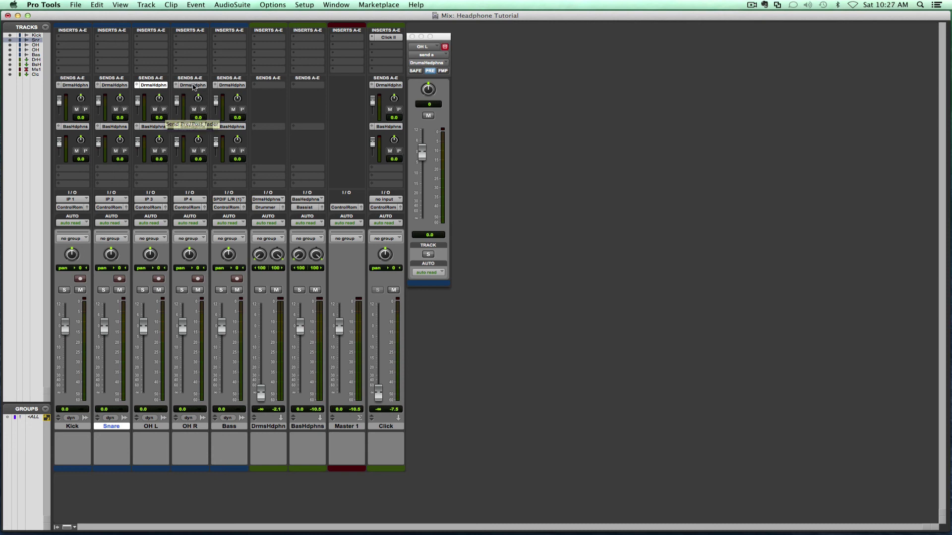
pyautogui.click(195, 86)
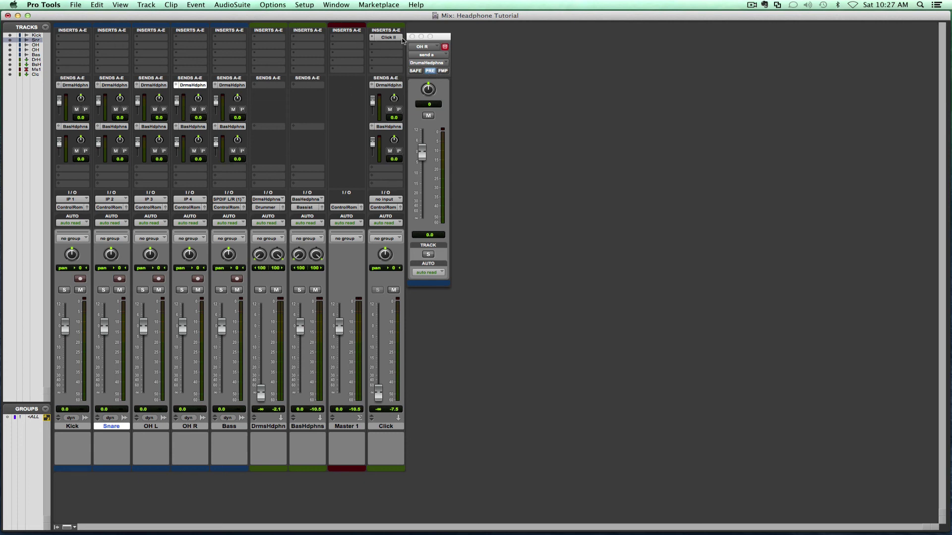
pyautogui.click(413, 38)
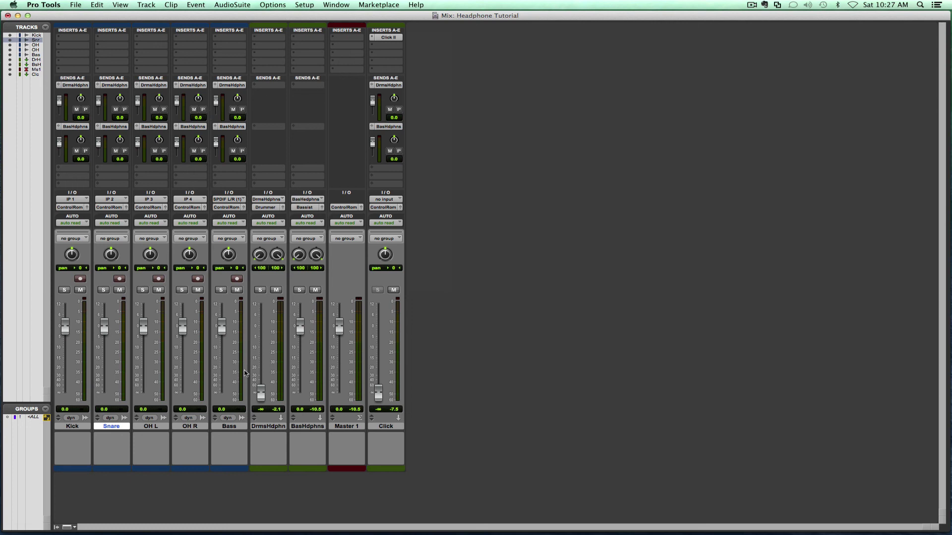
pyautogui.keyDown('alt'); pyautogui.click(260, 393); pyautogui.keyUp('alt')
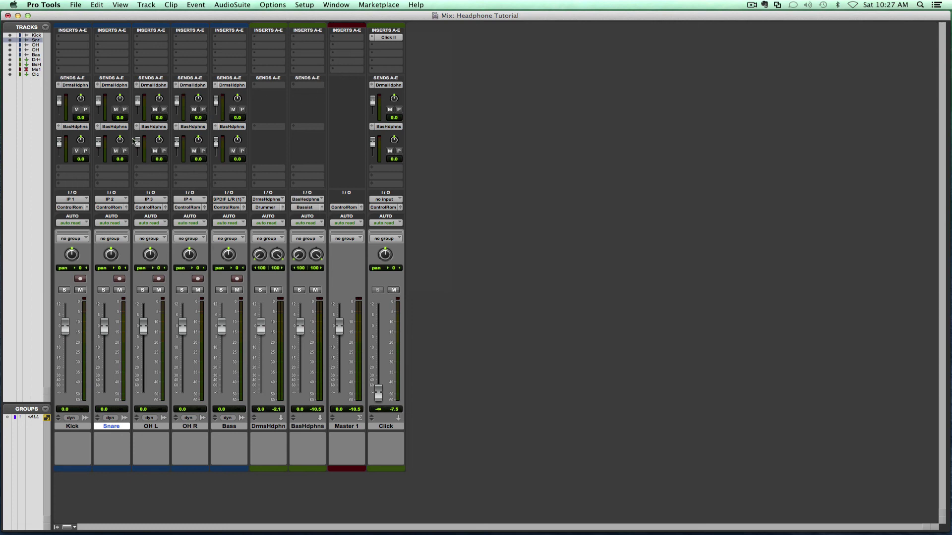